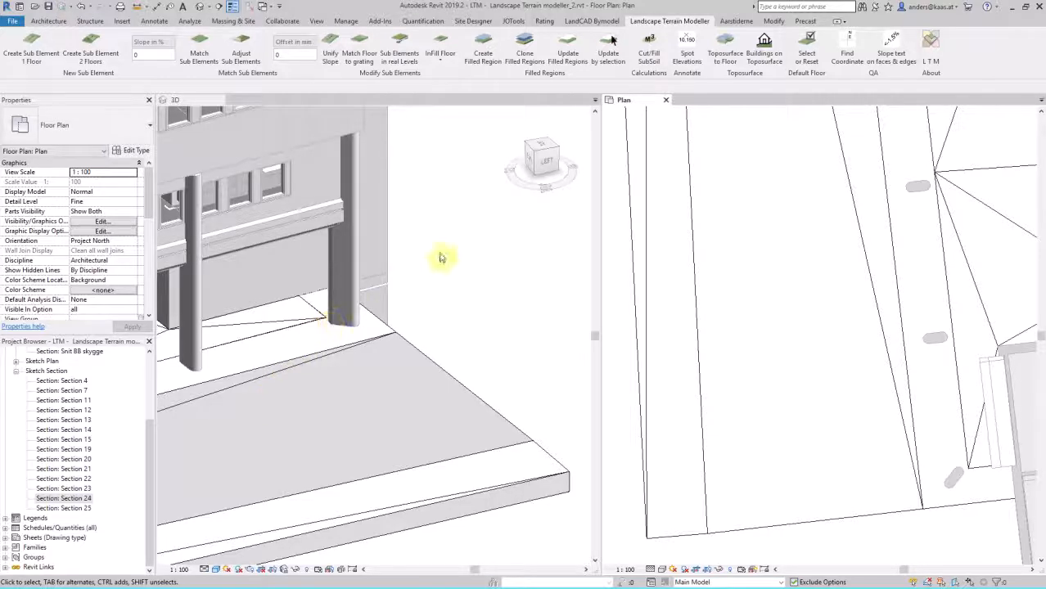
Step: Create a sub element across the two paving floors at a slope of -2 %, including a point on their shared edge
left_click(146, 53)
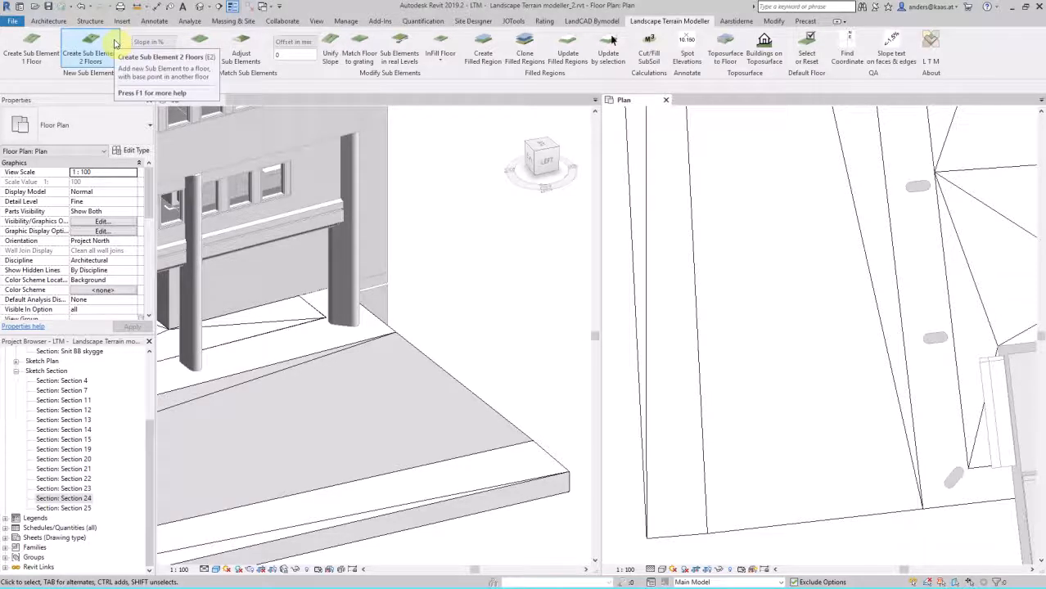
left_click(89, 43)
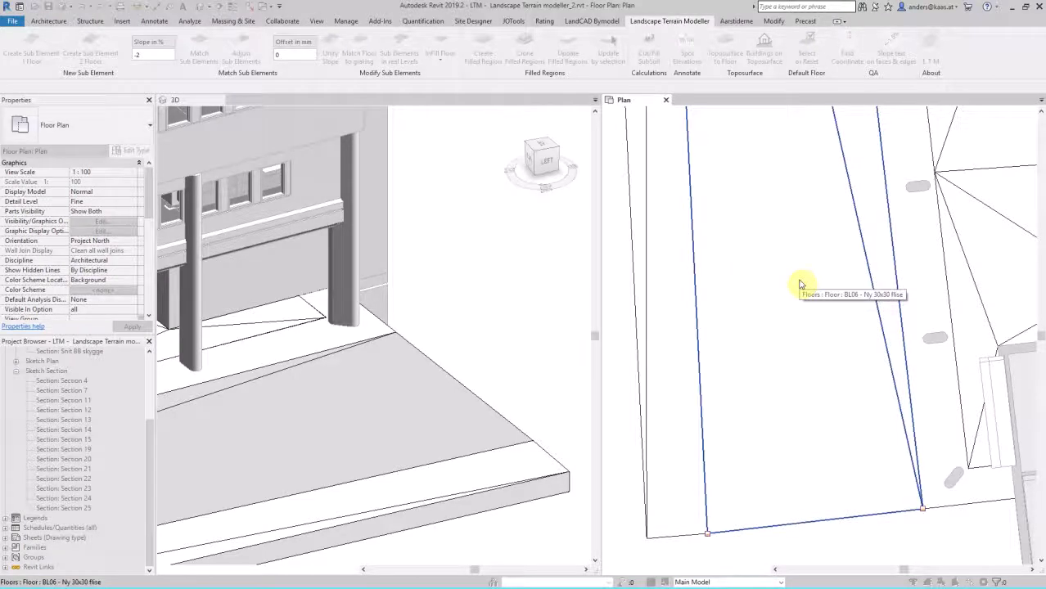
left_click(847, 320)
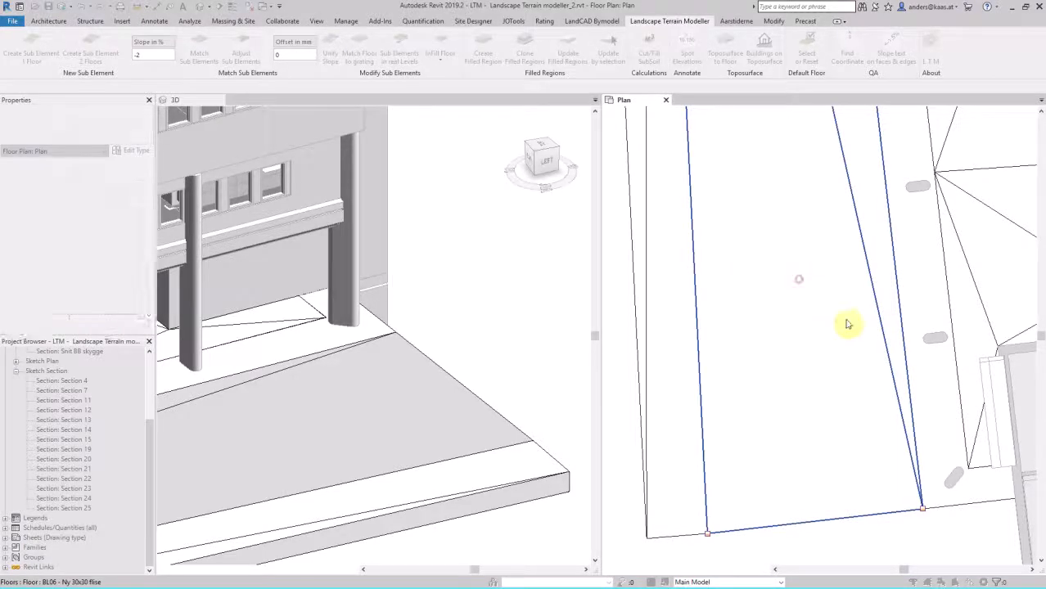
left_click(925, 390)
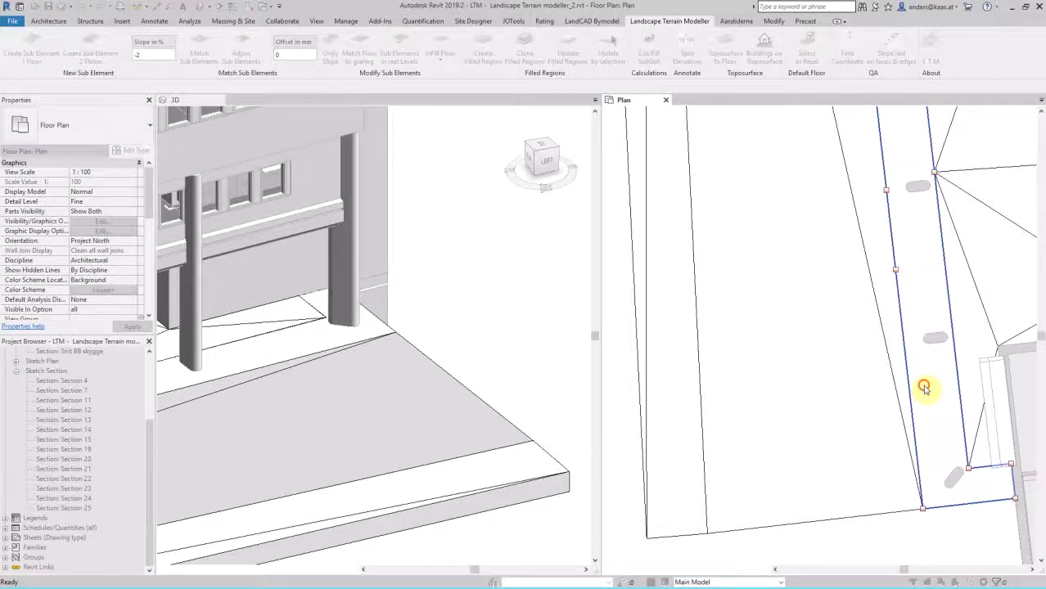
left_click(968, 466)
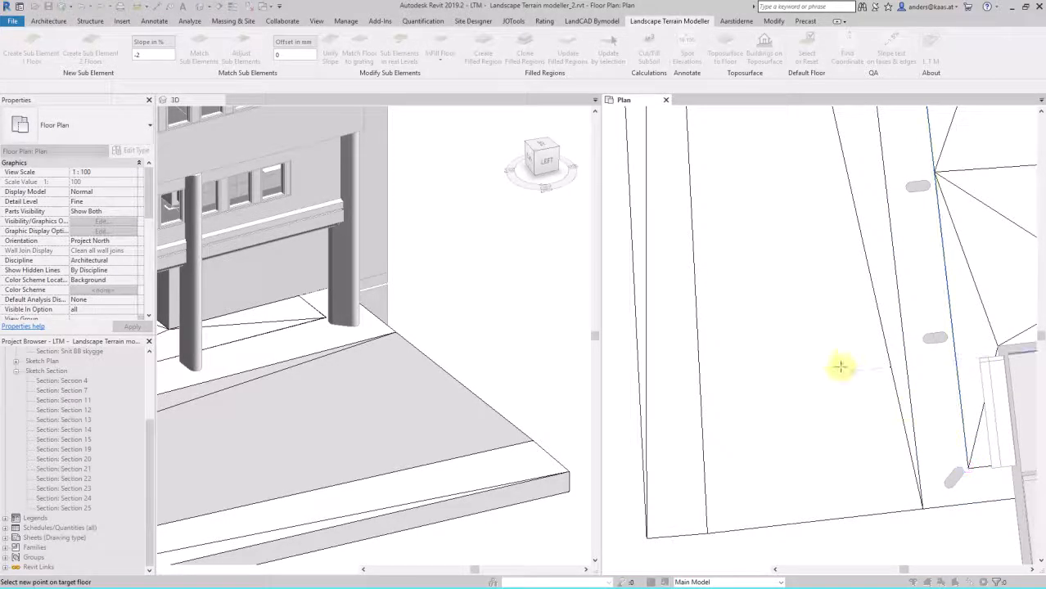
left_click(790, 348)
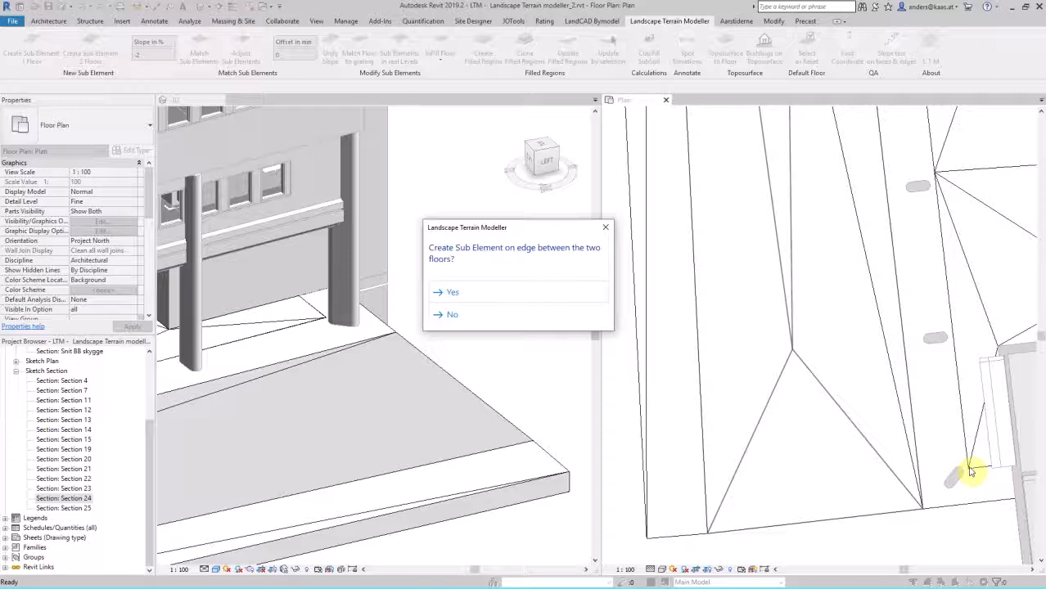
left_click(516, 292)
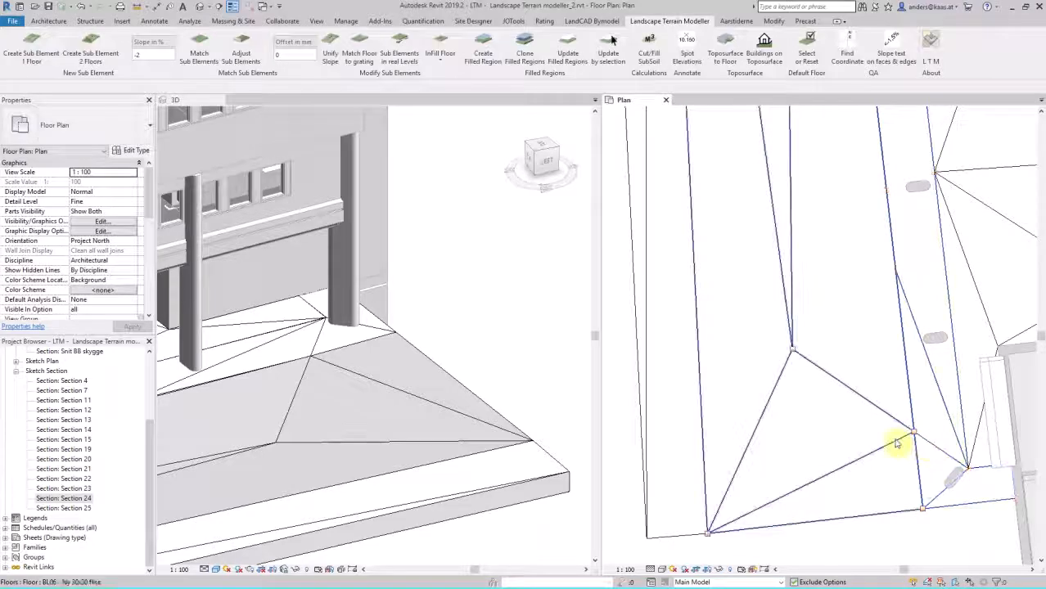
Step: Check the slope with Spot Slope along the line from the base point toward the new low point
left_click(158, 22)
left_click(250, 45)
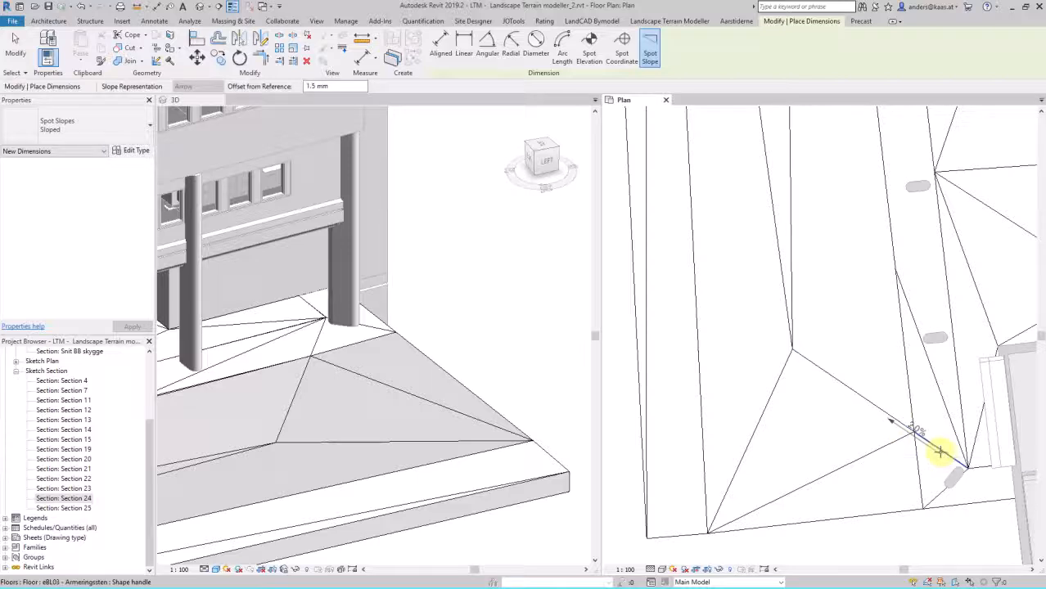
key("Escape")
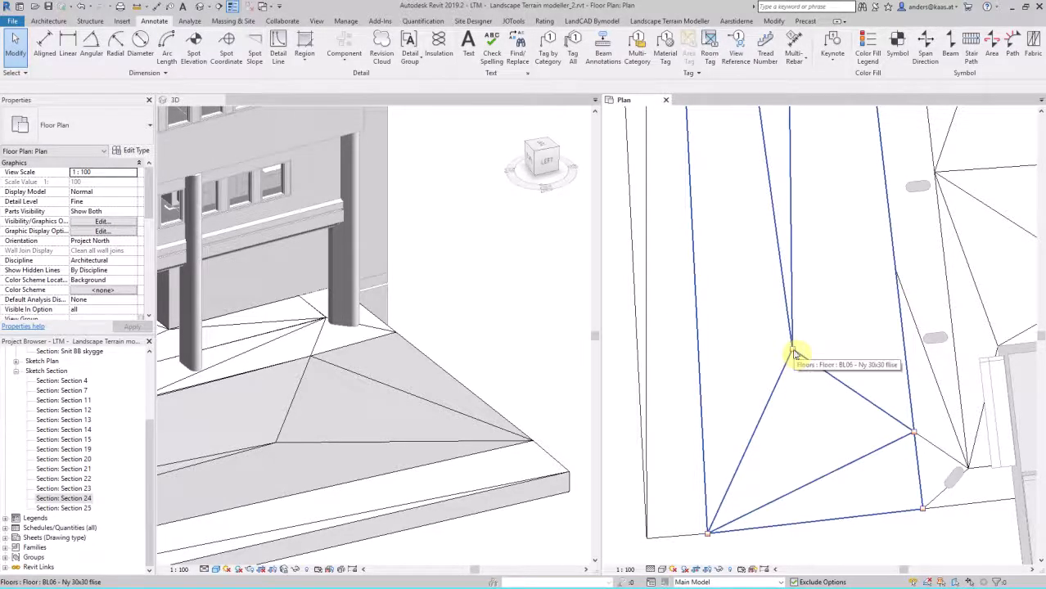
Step: Place a Grating Rectangle 300x300 component on the new low point in the floor plan
left_click(42, 22)
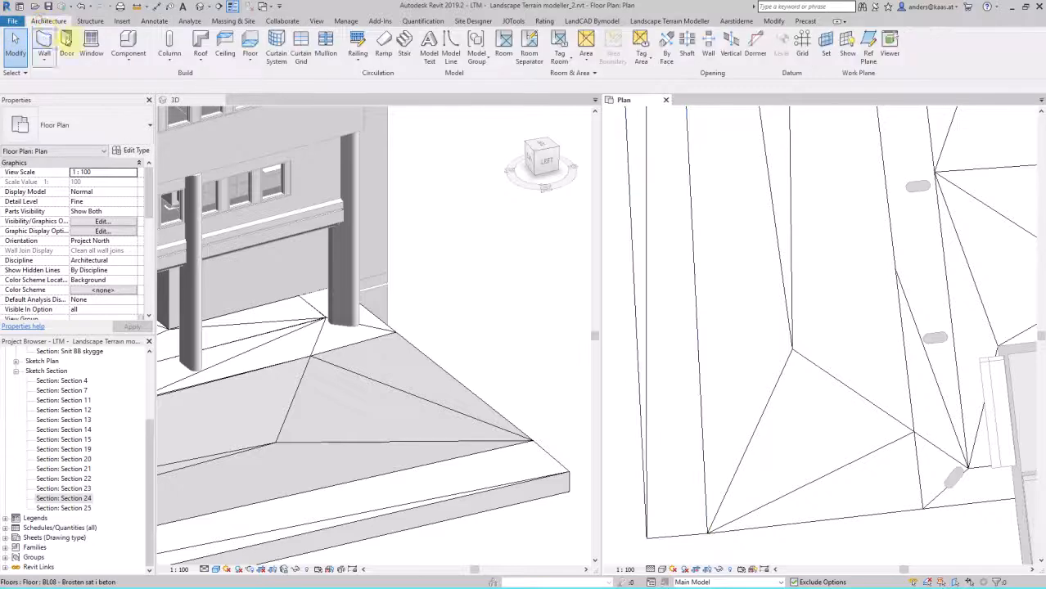
left_click(129, 55)
left_click(143, 70)
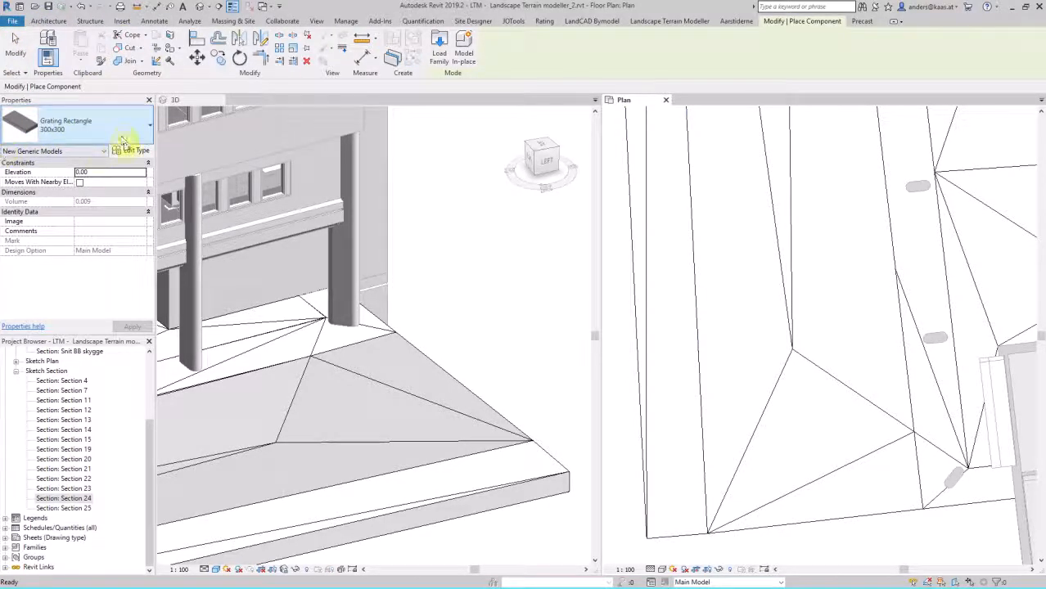
left_click(105, 129)
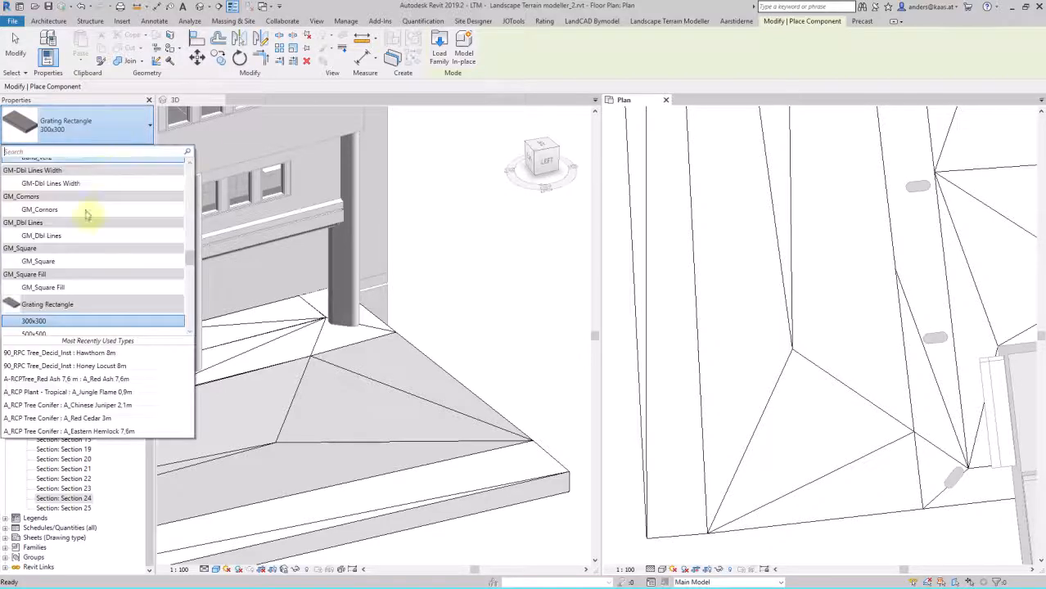
left_click(94, 319)
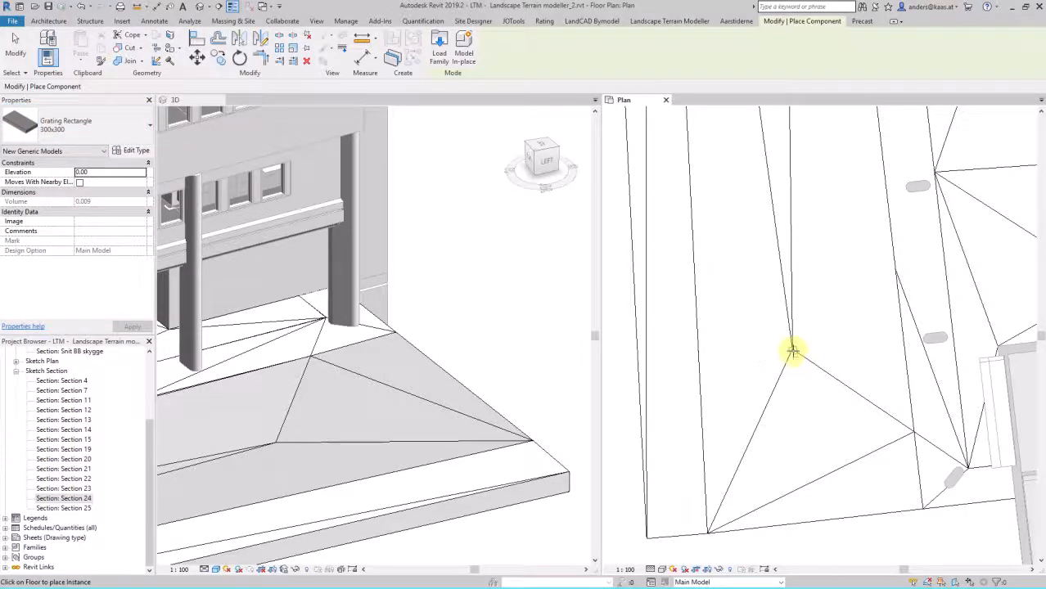
scroll(792, 351, "up", 3)
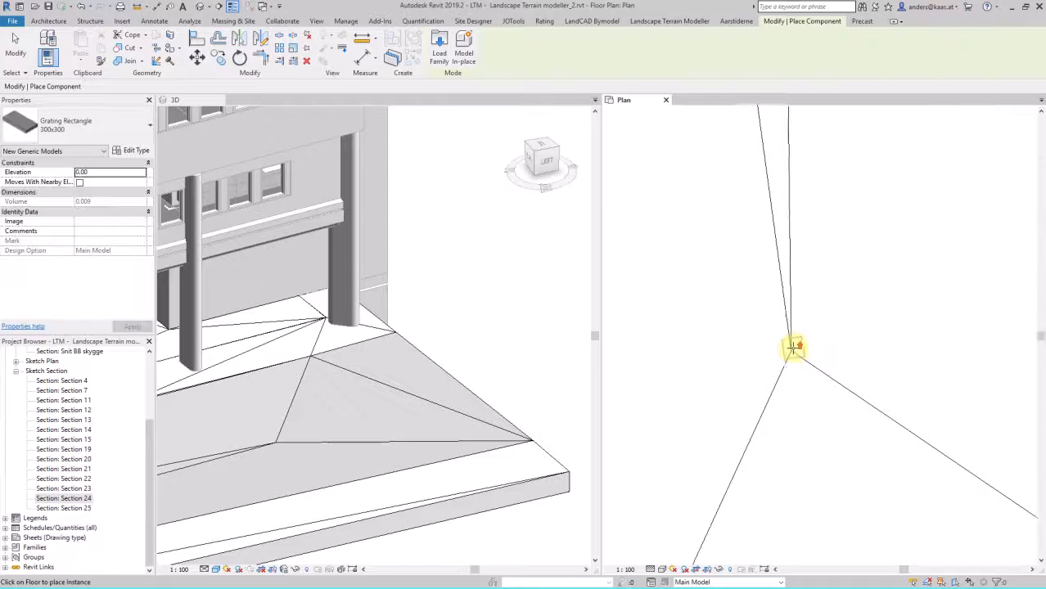
left_click(790, 353)
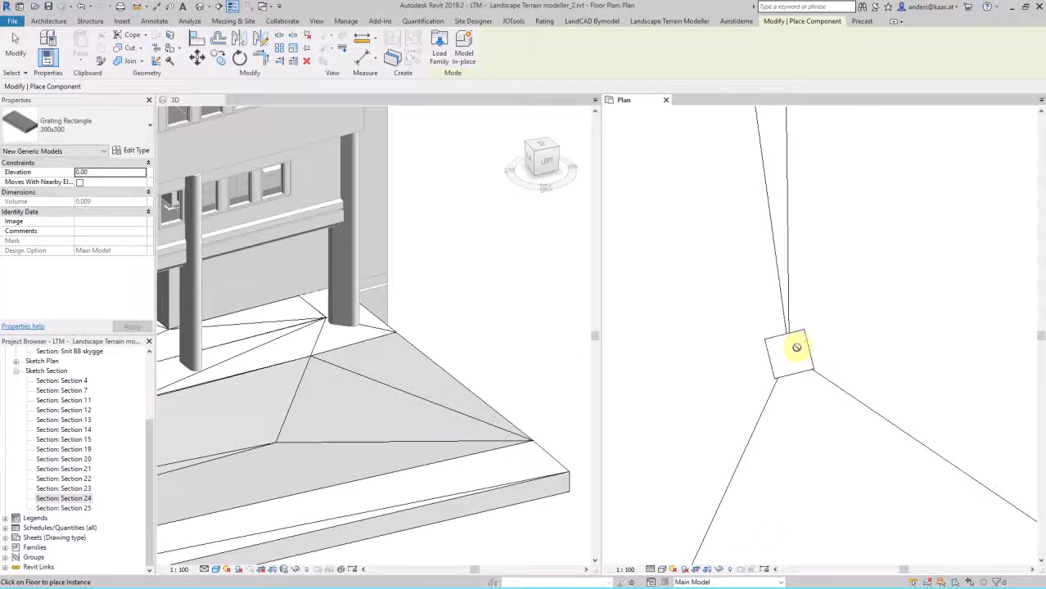
key("Escape")
Step: Rotate the grating about 14° clockwise so its sides run horizontally and vertically in plan
left_click(806, 339)
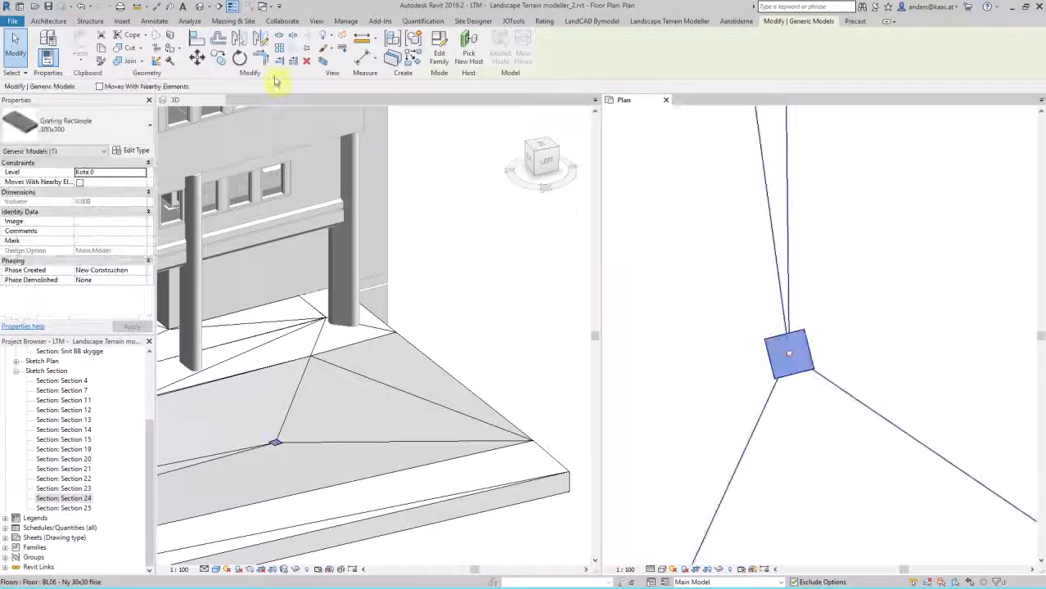
left_click(240, 59)
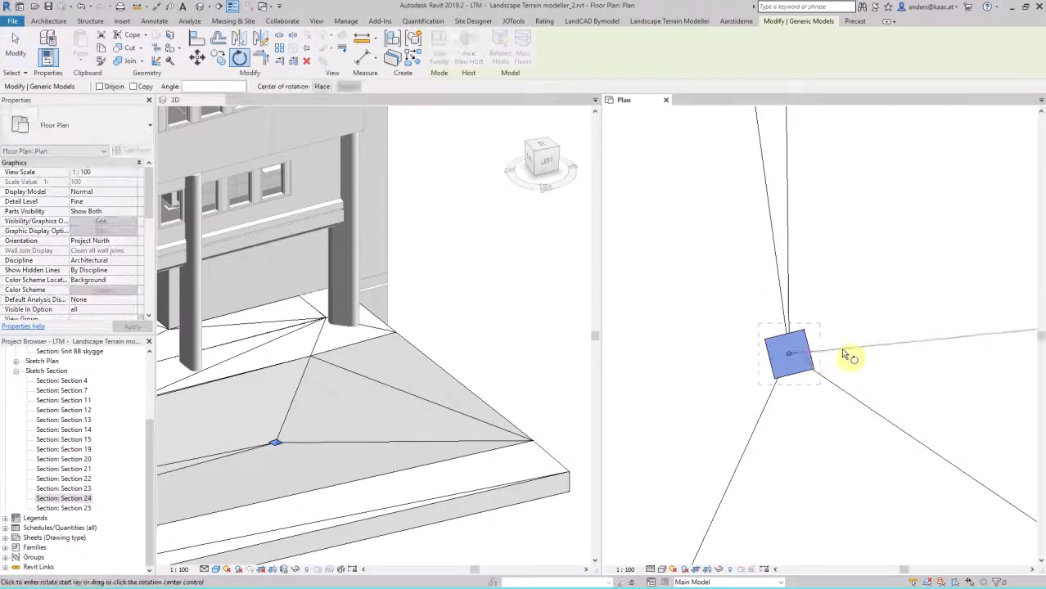
left_click(817, 351)
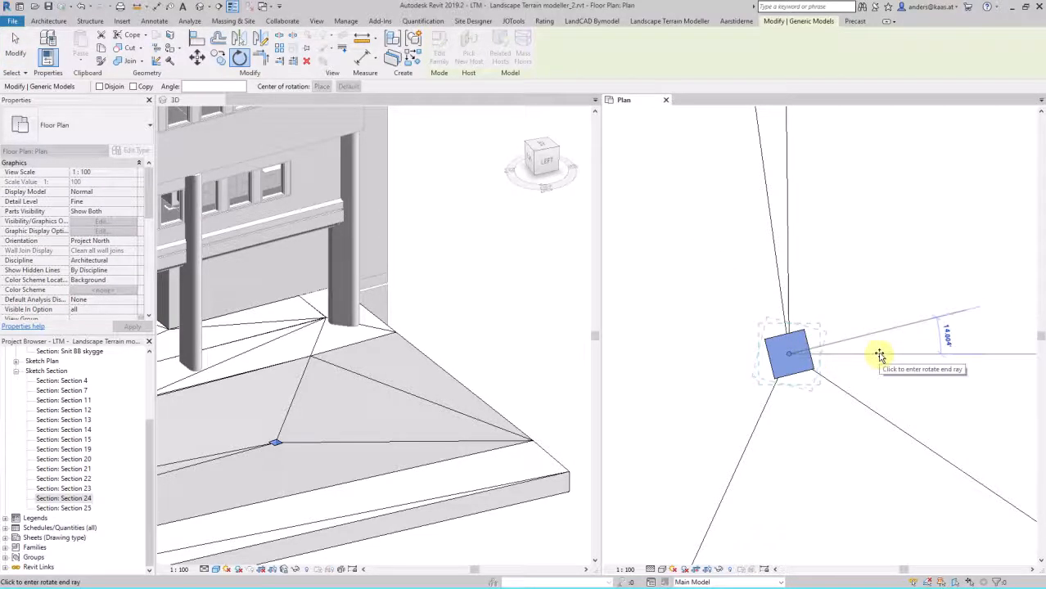
left_click(879, 355)
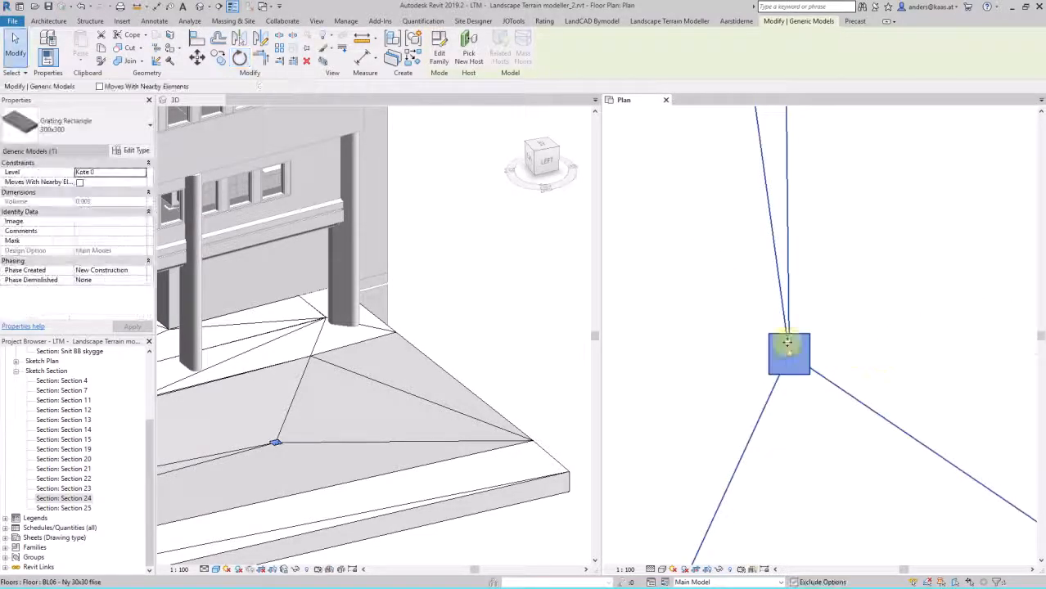
key("Escape")
Step: Match the surrounding floor to the grating, picking the grating up close in the 3D view
left_click(444, 367)
scroll(270, 436, "up", 5)
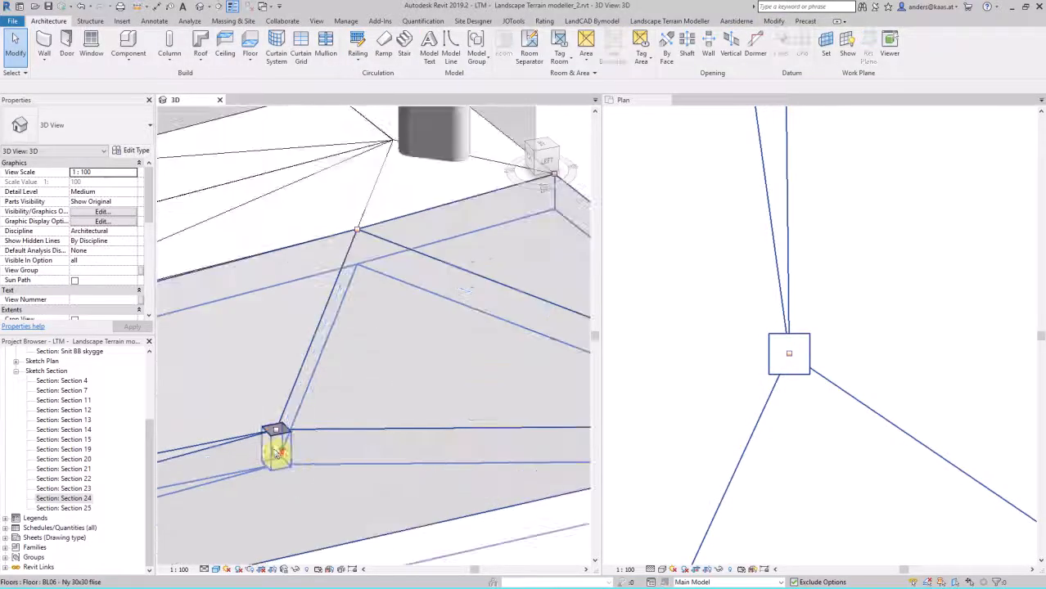
scroll(258, 419, "up", 6)
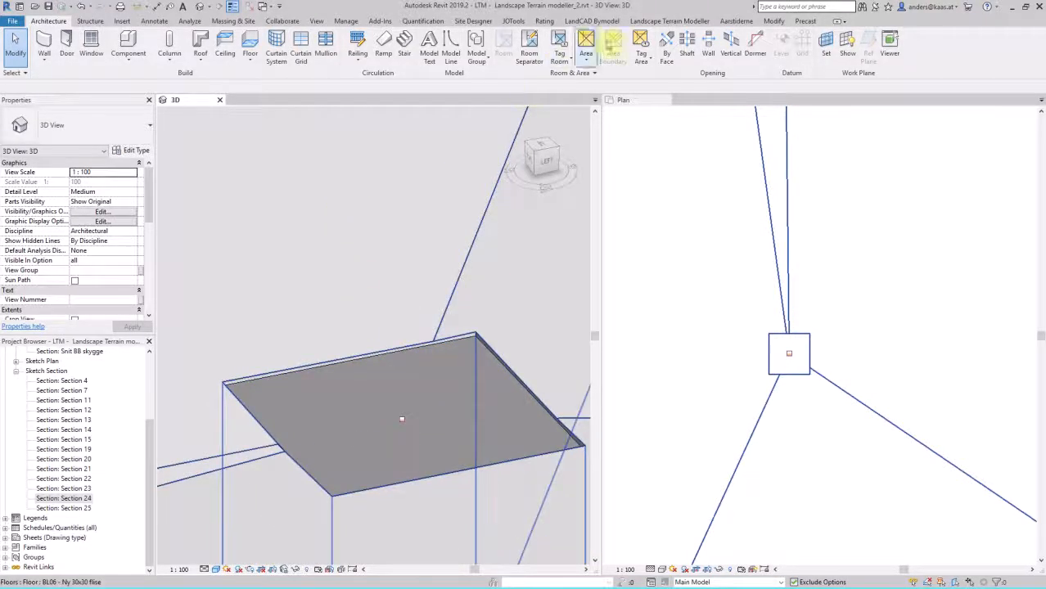
left_click(668, 20)
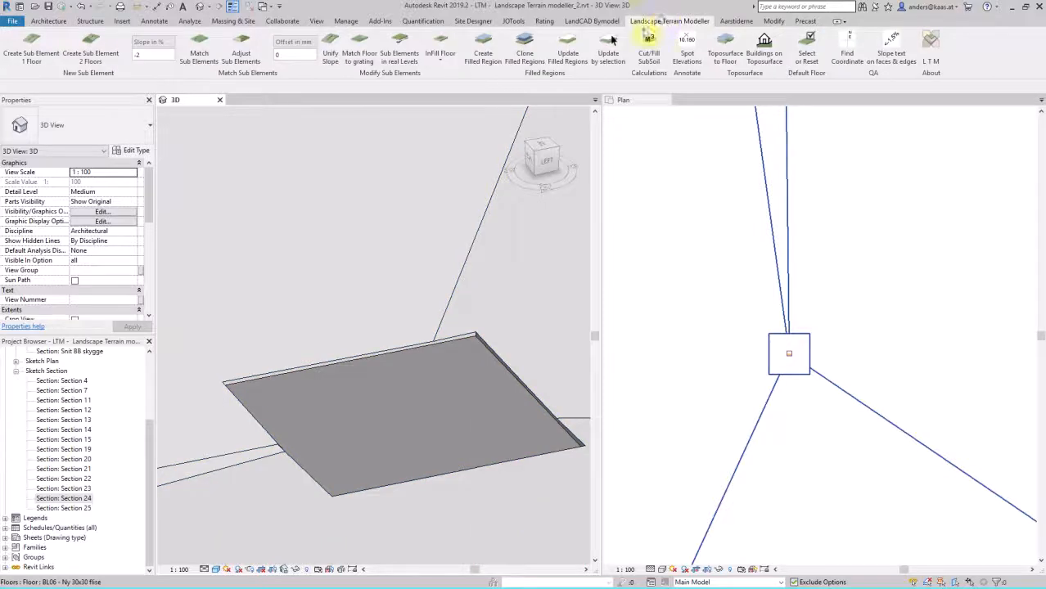
left_click(353, 63)
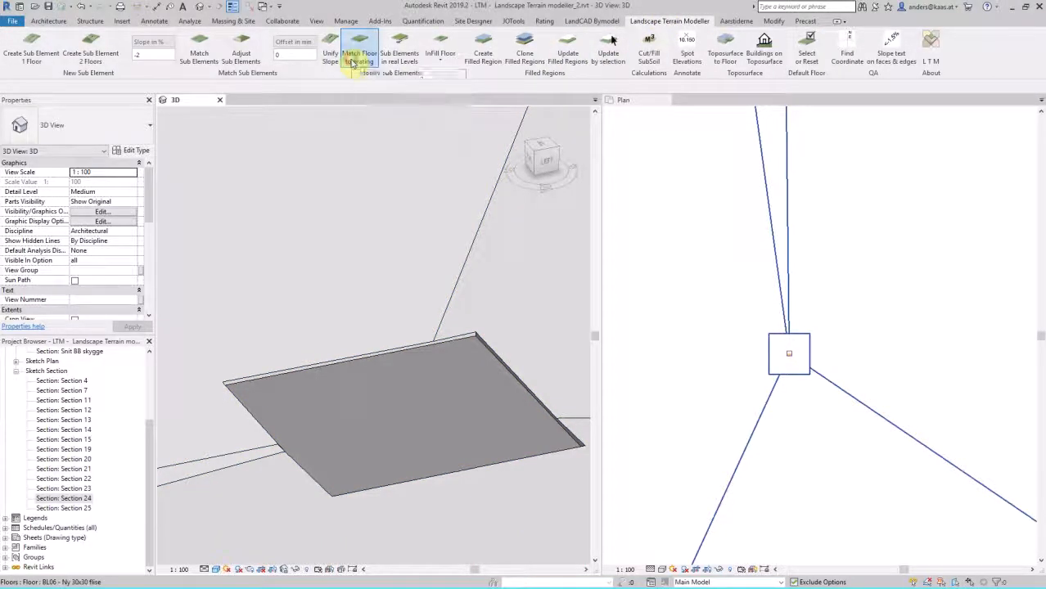
left_click(333, 379)
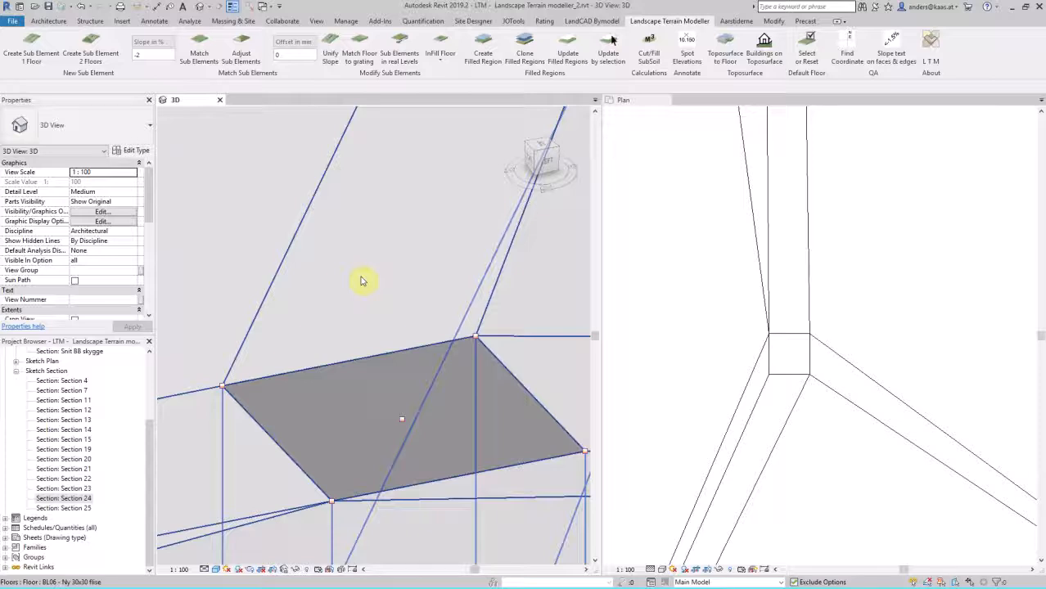
Step: Undo the placed grating together with its changes to the floor
left_click(685, 290)
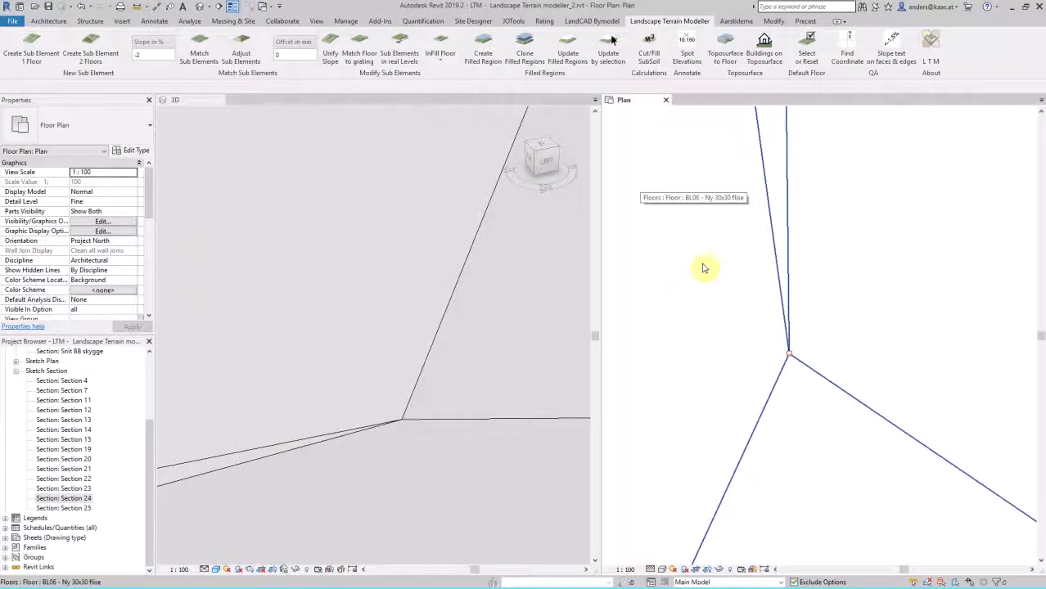
scroll(342, 365, "down", 8)
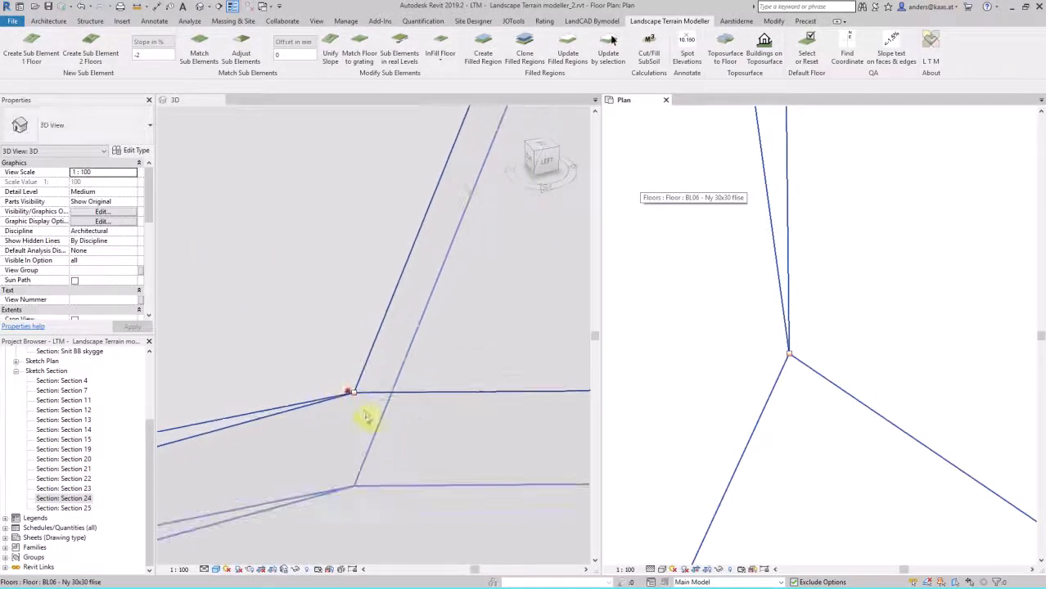
scroll(368, 430, "down", 1)
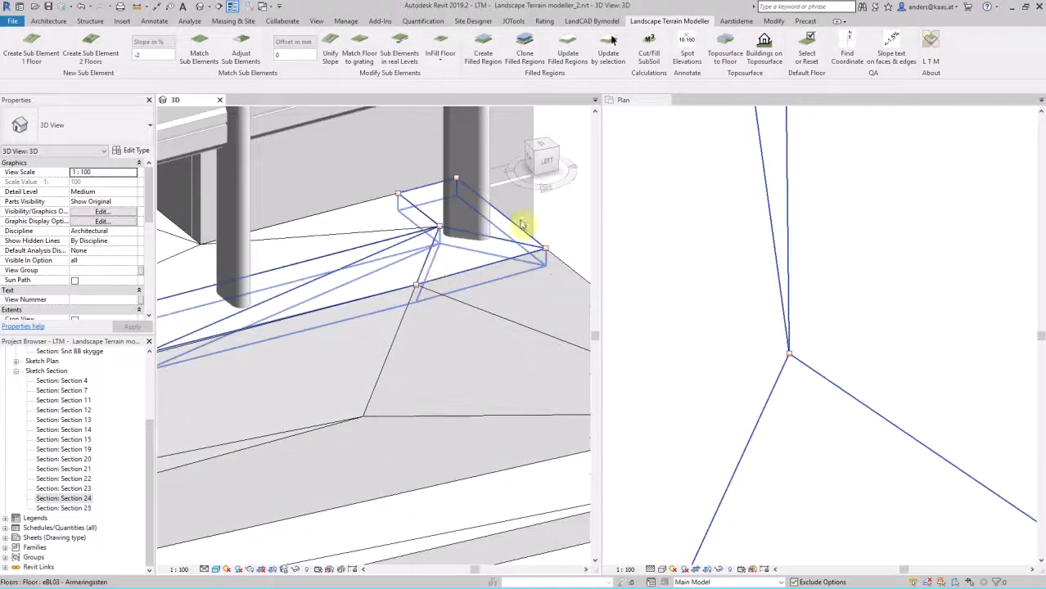
Step: Check the spot elevation at the outer corner of the eBL03 - Armeringssten floor beside the column
scroll(524, 221, "up", 5)
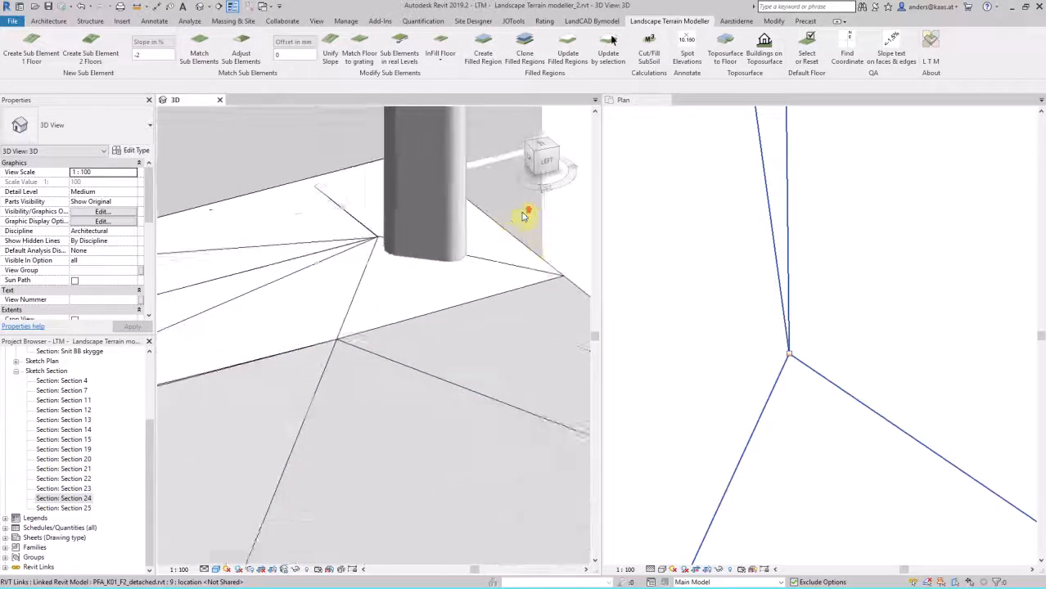
left_click(154, 21)
left_click(193, 48)
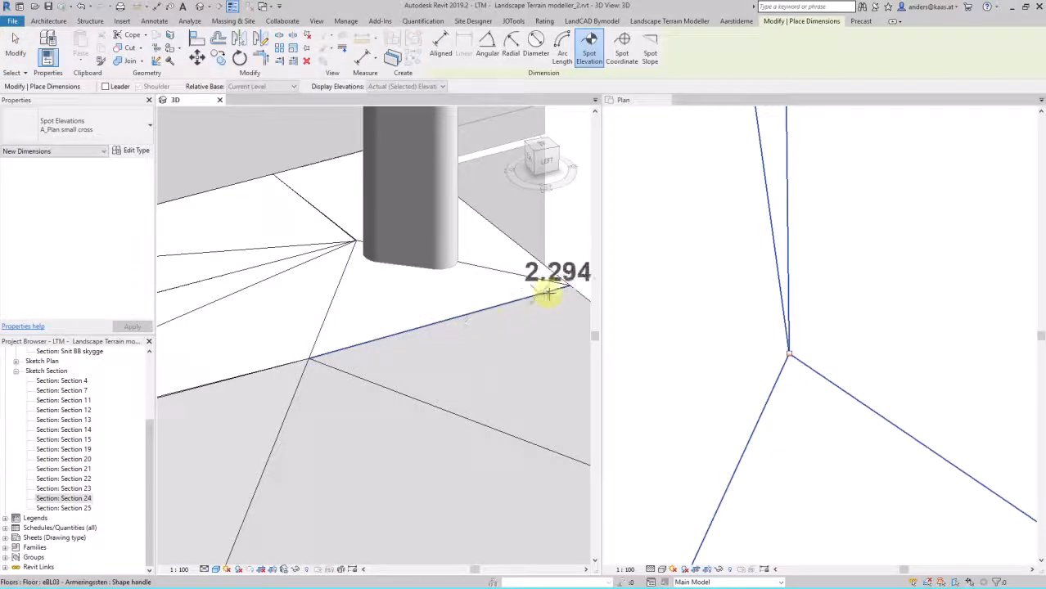
key("Escape")
key("Escape")
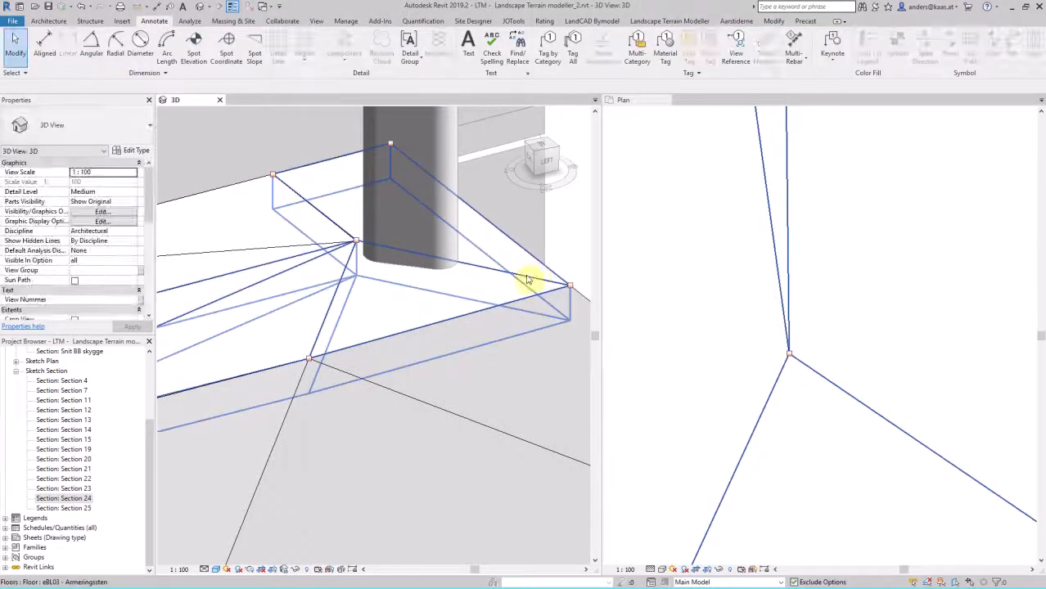
Step: Inspect the elevation of the same corner point in the eBL03 - Armeringssten floor's Modify Sub Elements mode
left_click(521, 274)
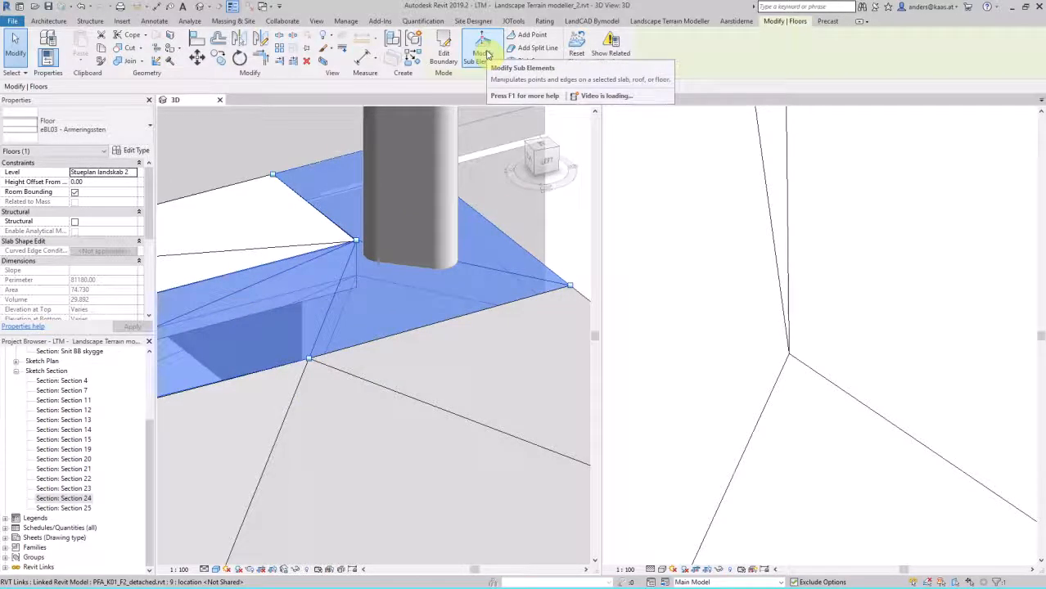
left_click(484, 51)
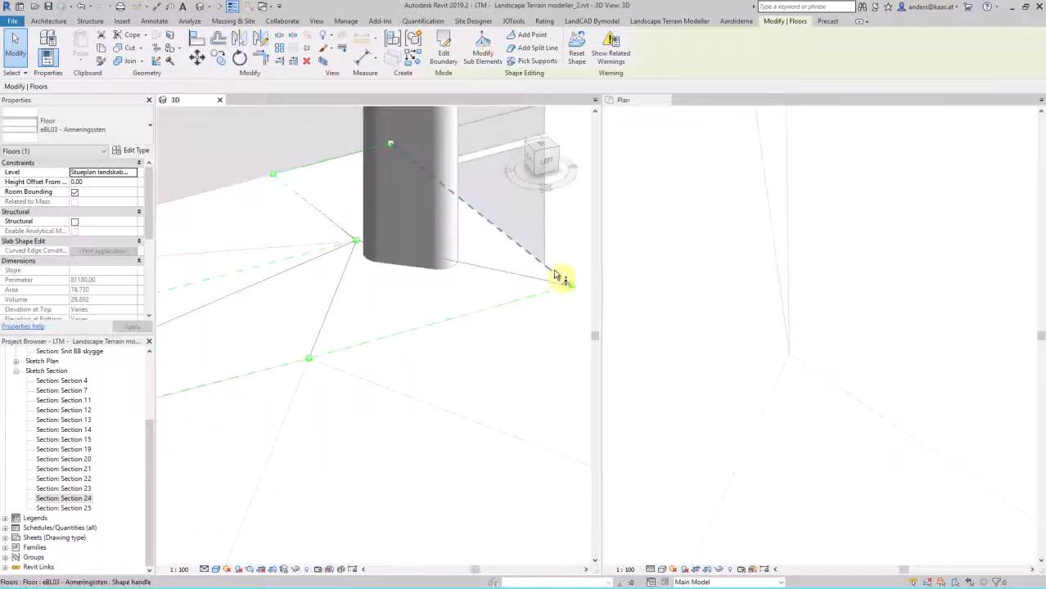
left_click(570, 286)
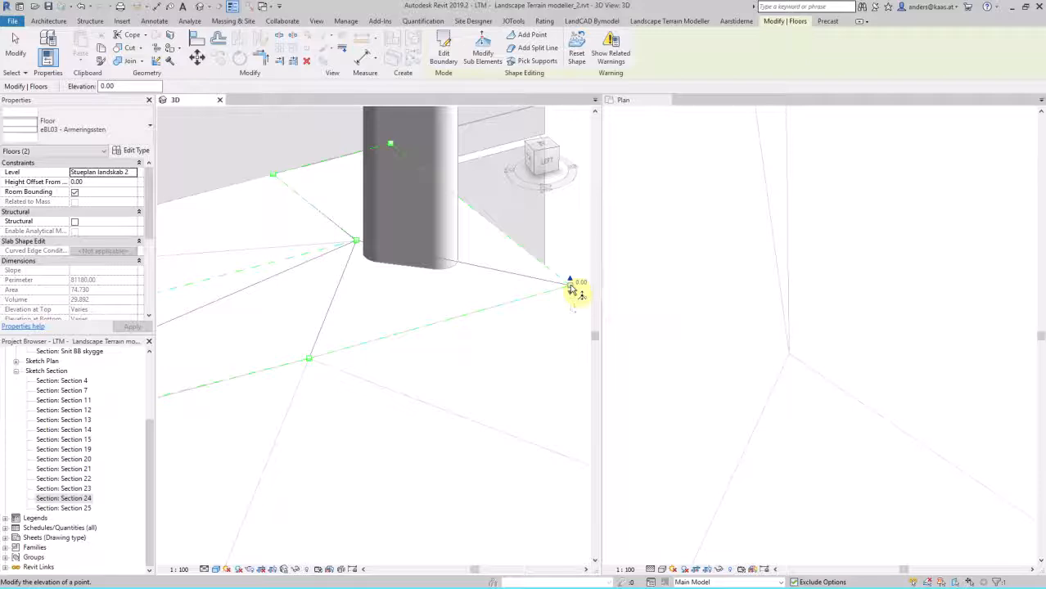
key("Escape")
key("Escape")
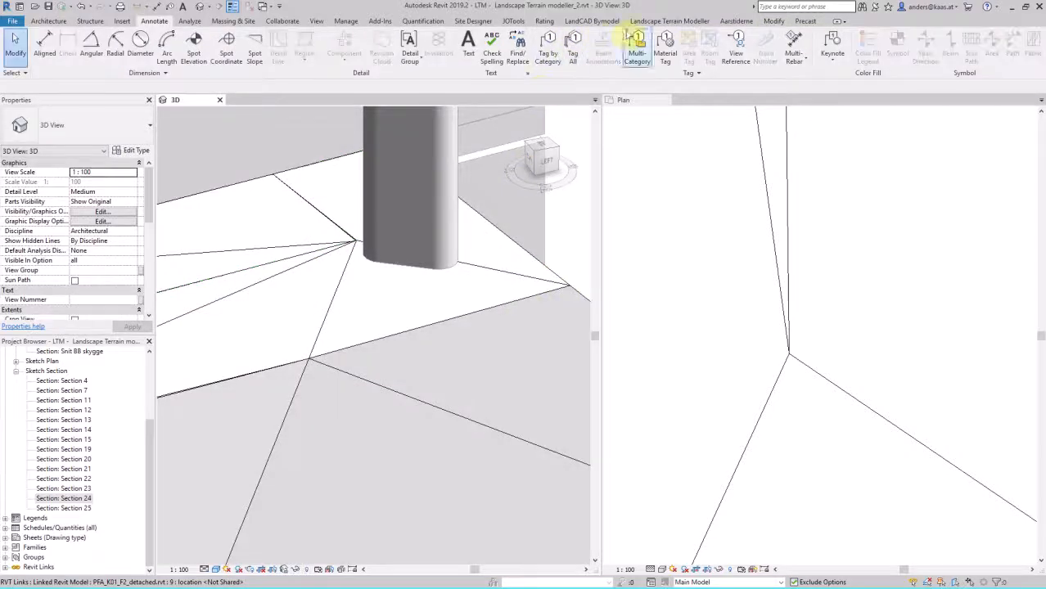
Step: Apply Sub Elements in real Levels to the eBL03 - Armeringssten floor around the column
left_click(636, 22)
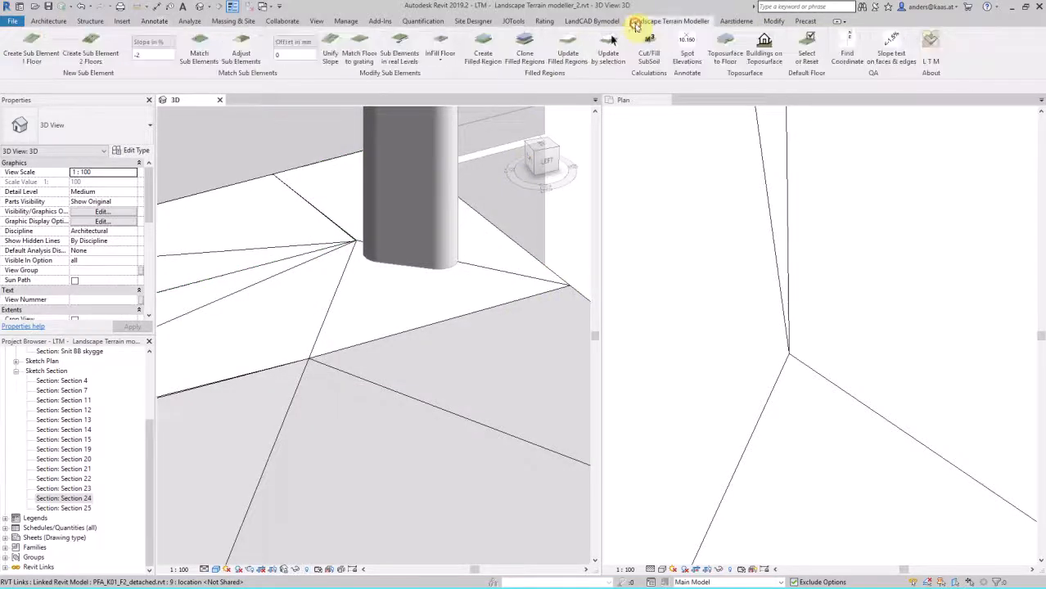
left_click(401, 53)
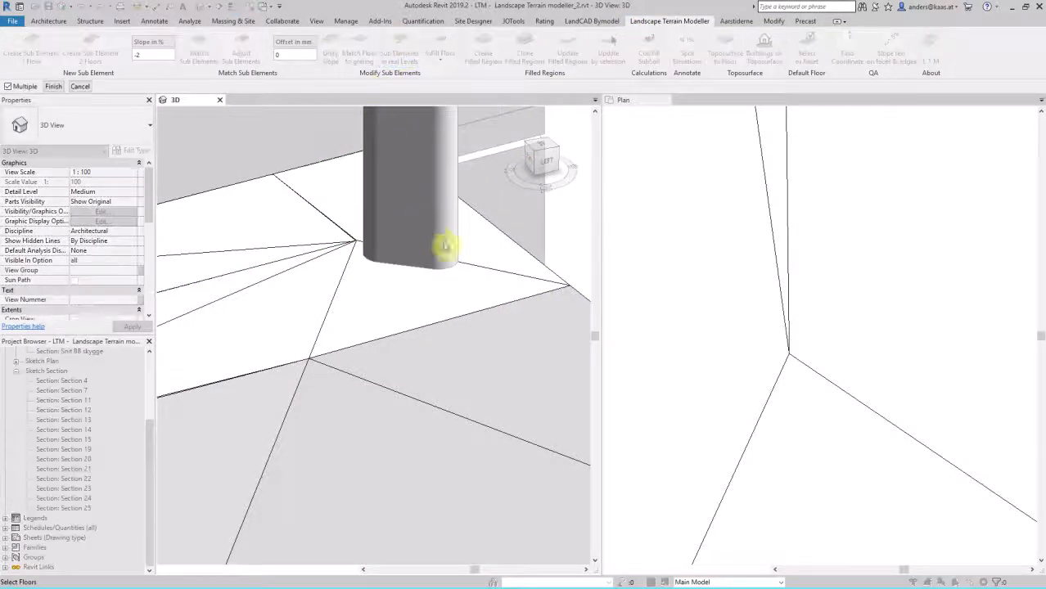
left_click(484, 270)
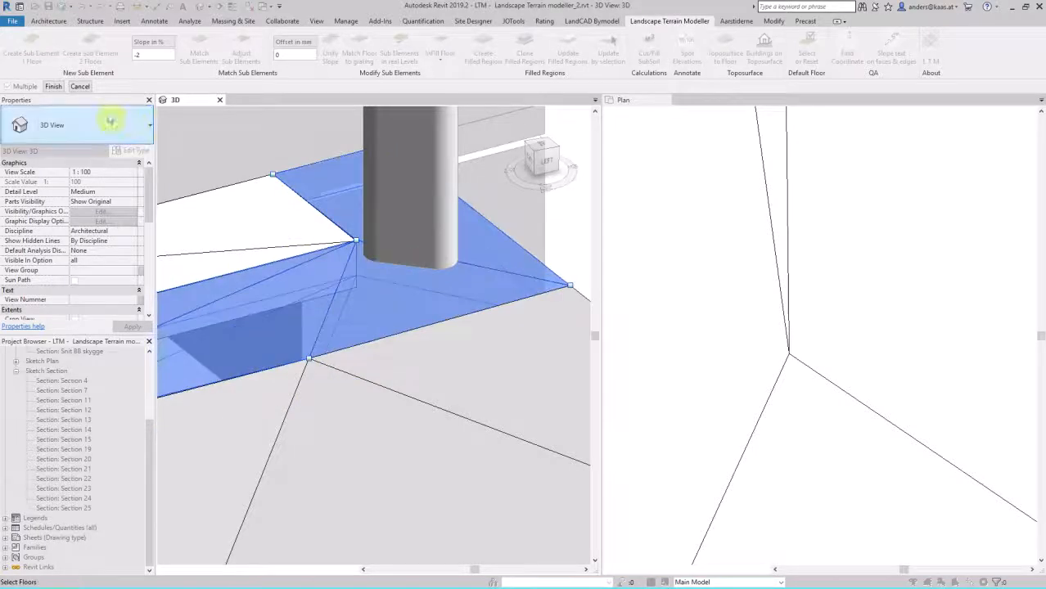
left_click(54, 87)
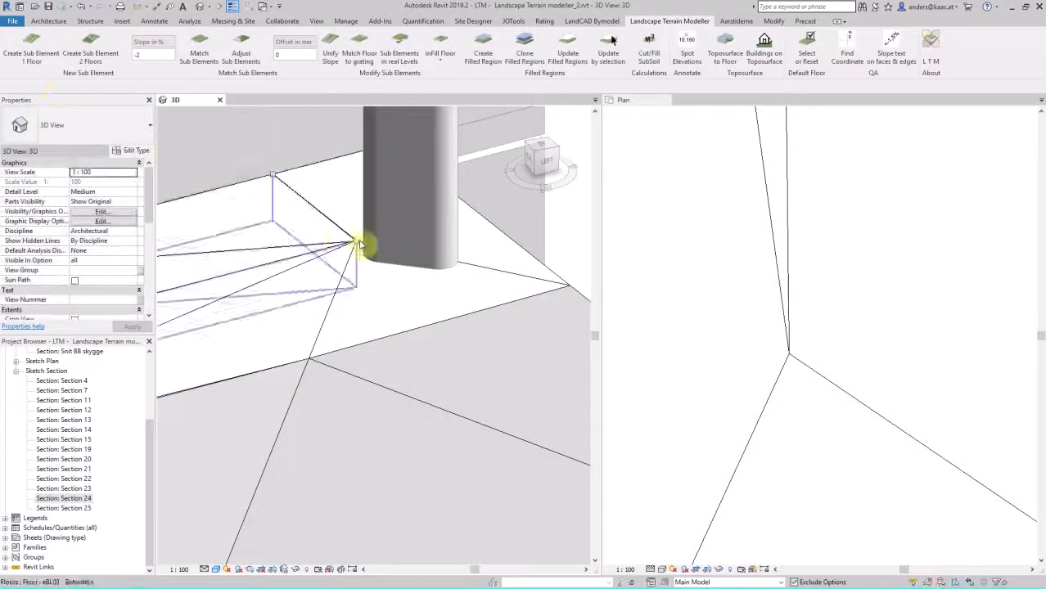
Step: Check the elevations of the eBL03 - Armeringssten floor's outer corner and the neighbouring front edge point in Modify Sub Elements mode
left_click(479, 272)
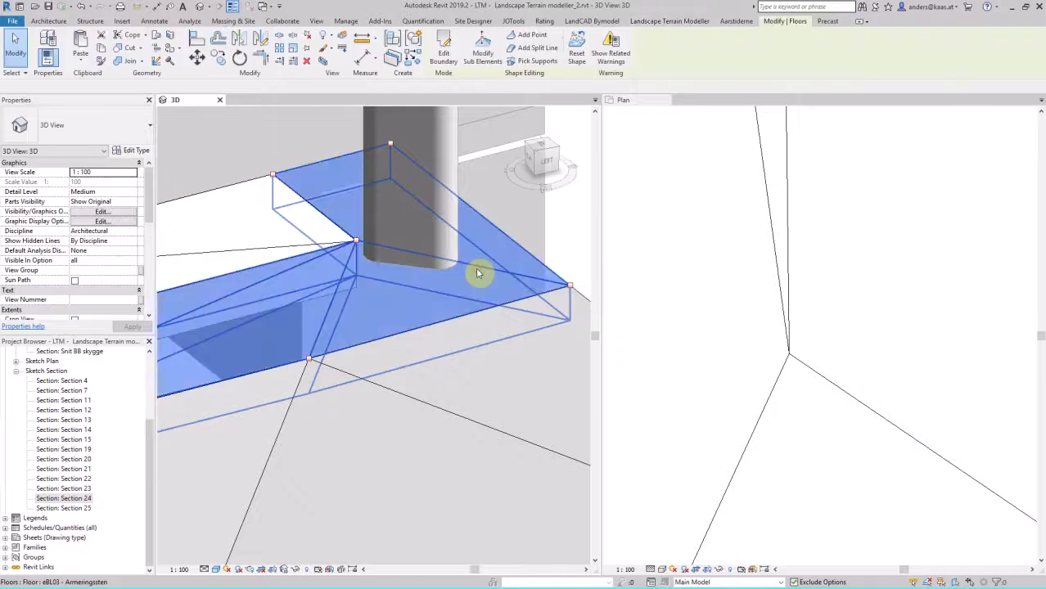
left_click(482, 49)
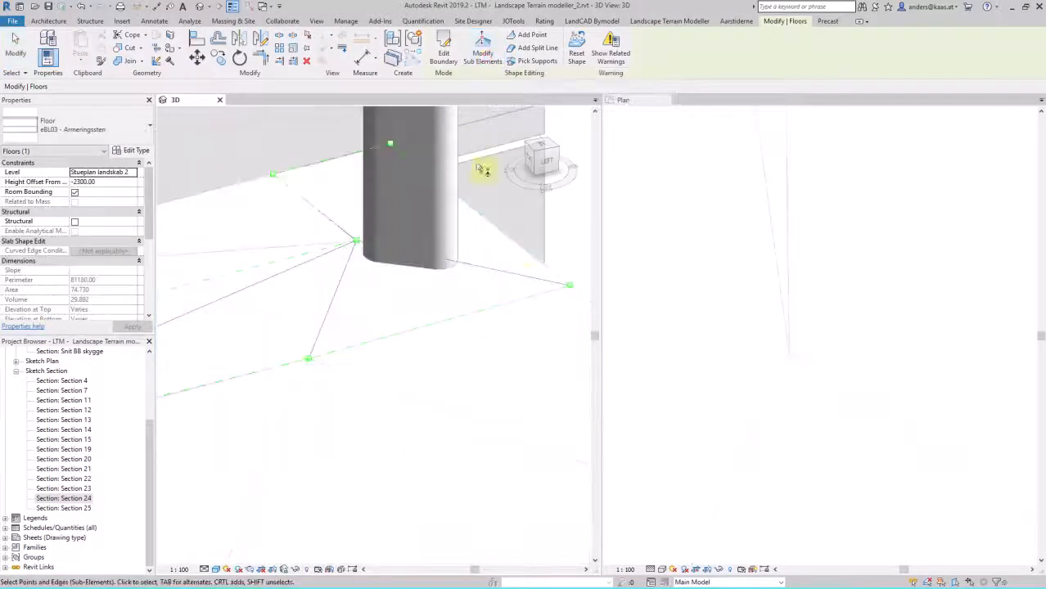
left_click(569, 288)
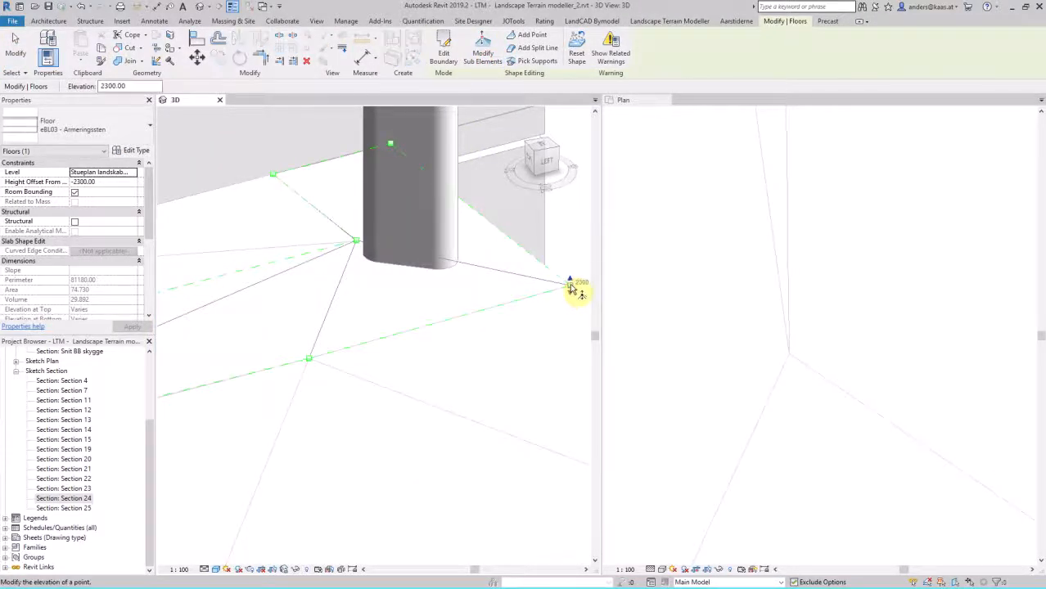
left_click(309, 358)
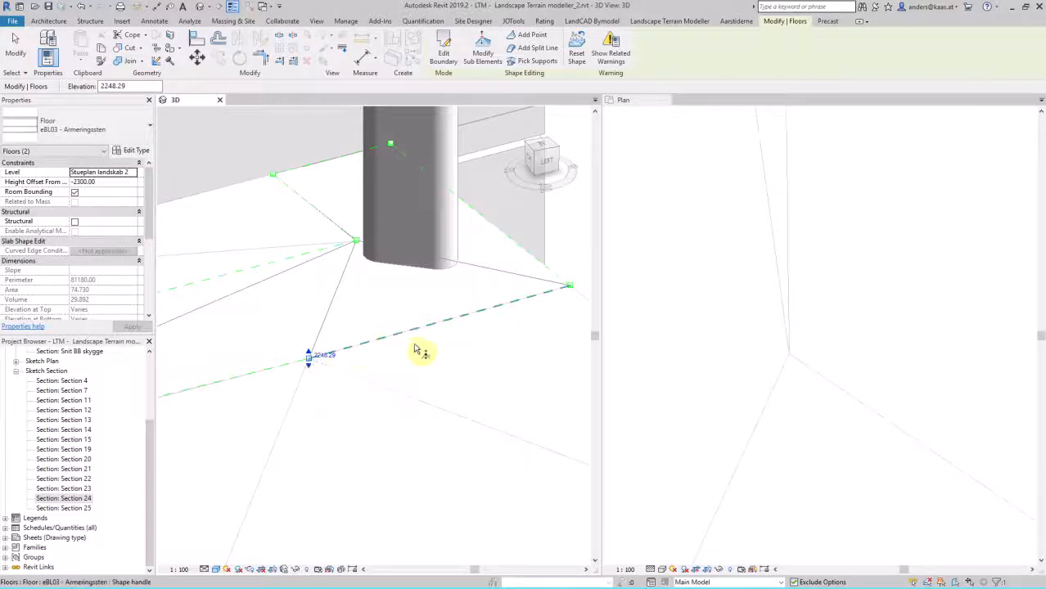
key("Escape")
key("Escape")
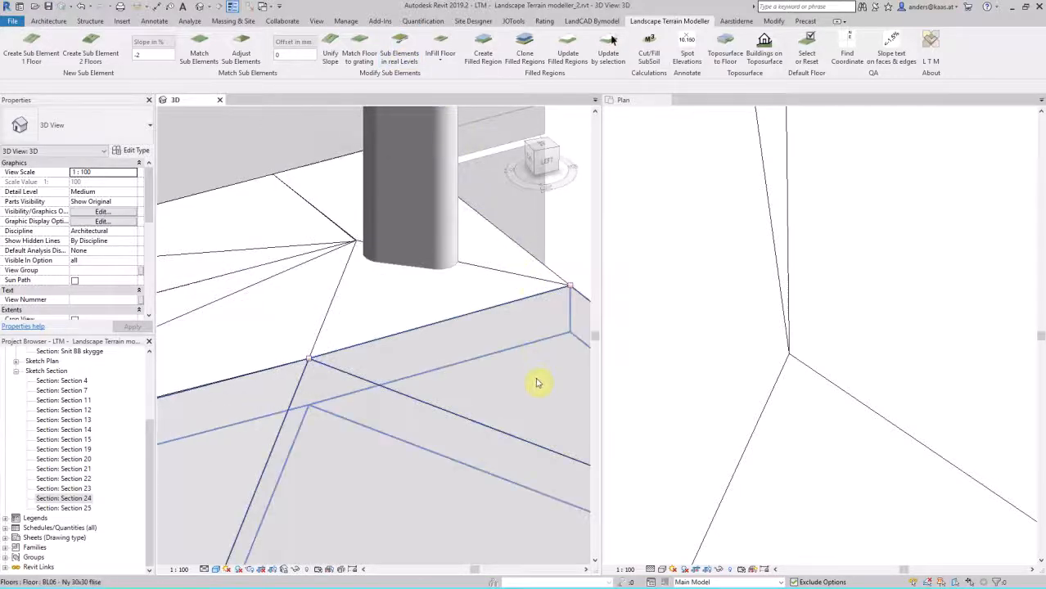
Step: Cut a narrow angled vertical opening in the BL06 - Ny 30x30 flise floor, following the two slope lines from their shared point
scroll(780, 316, "down", 4)
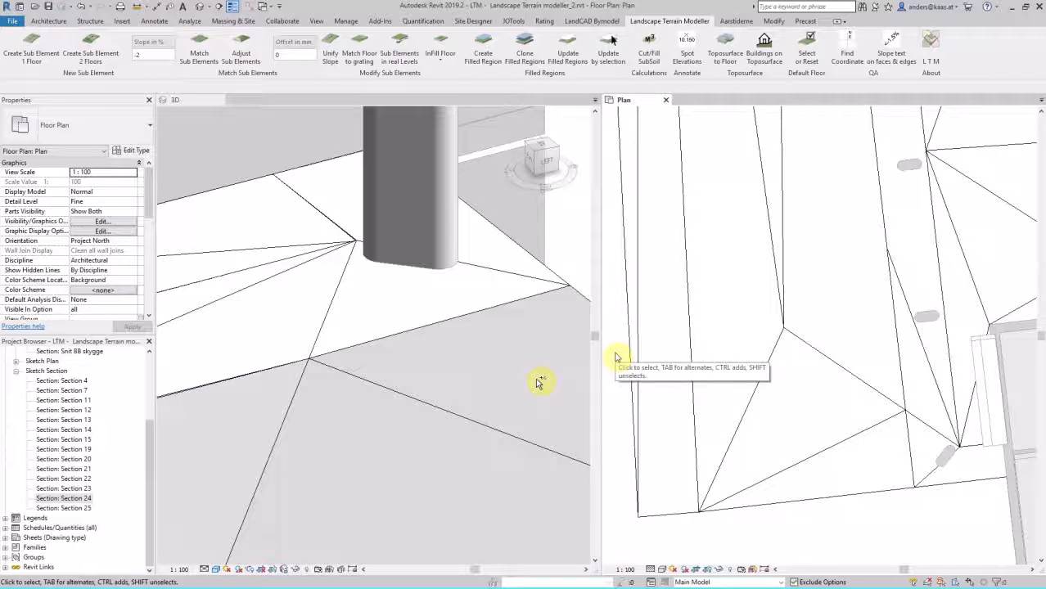
left_click(51, 22)
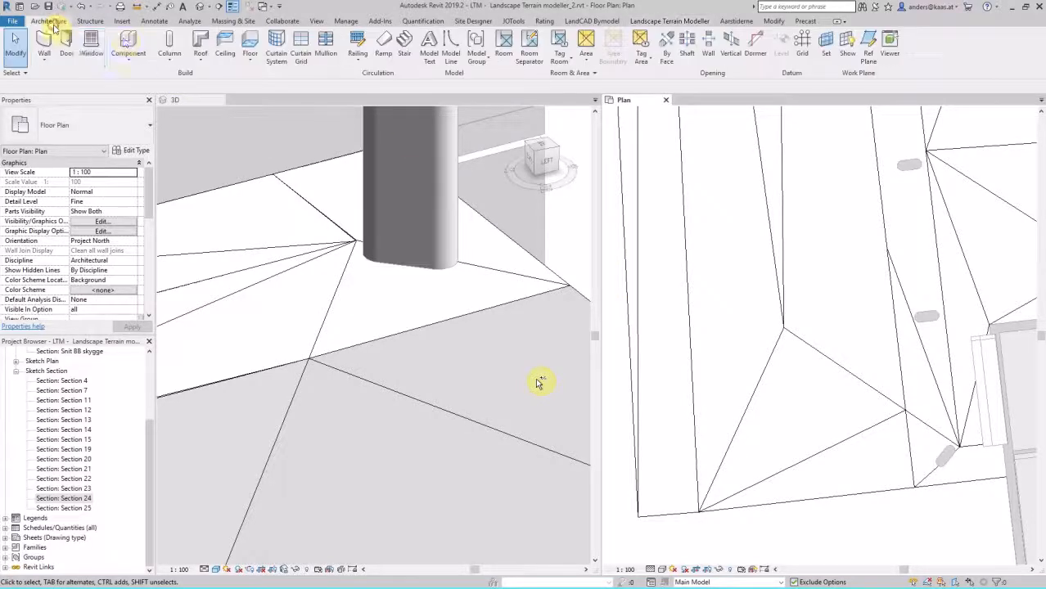
left_click(728, 54)
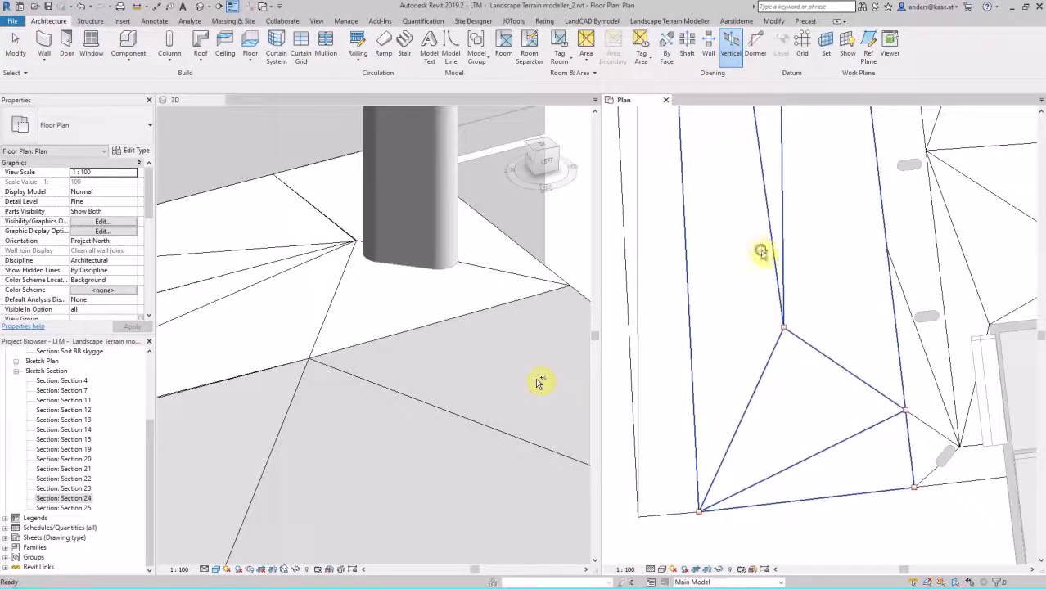
left_click(761, 252)
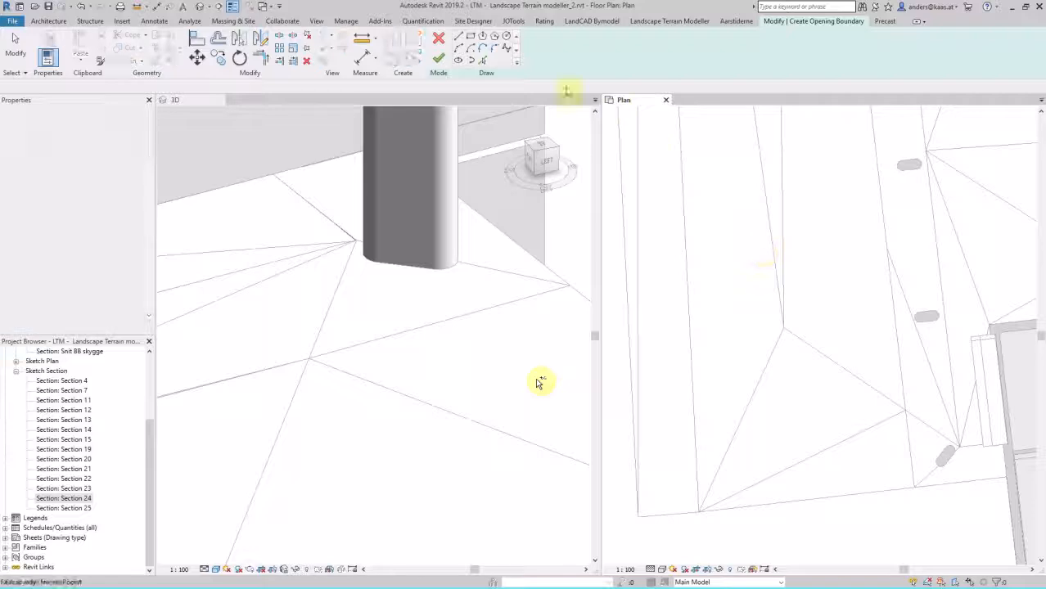
left_click(795, 322)
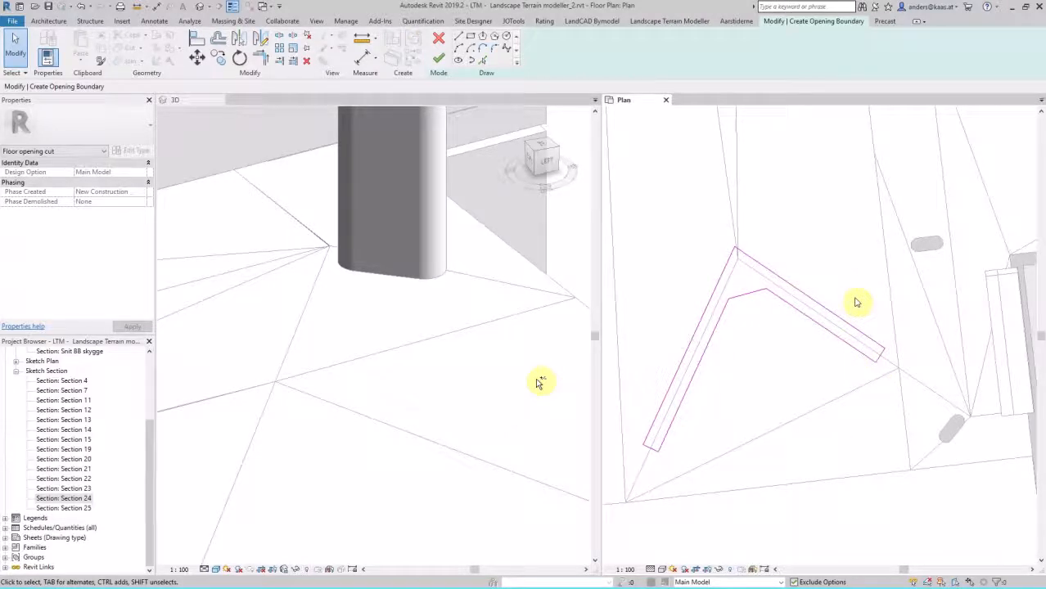
left_click(438, 59)
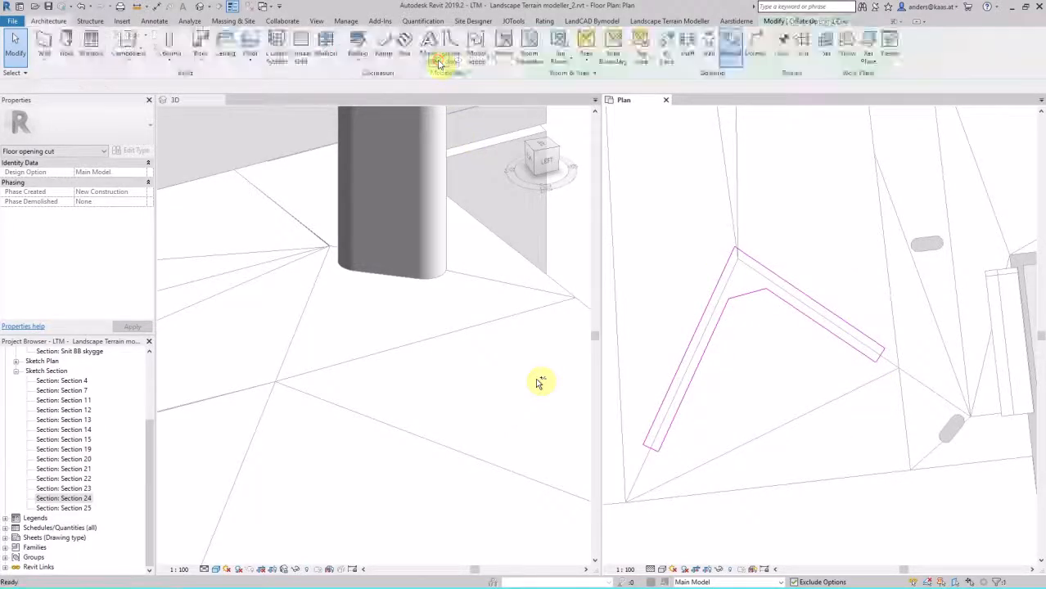
scroll(362, 345, "down", 5)
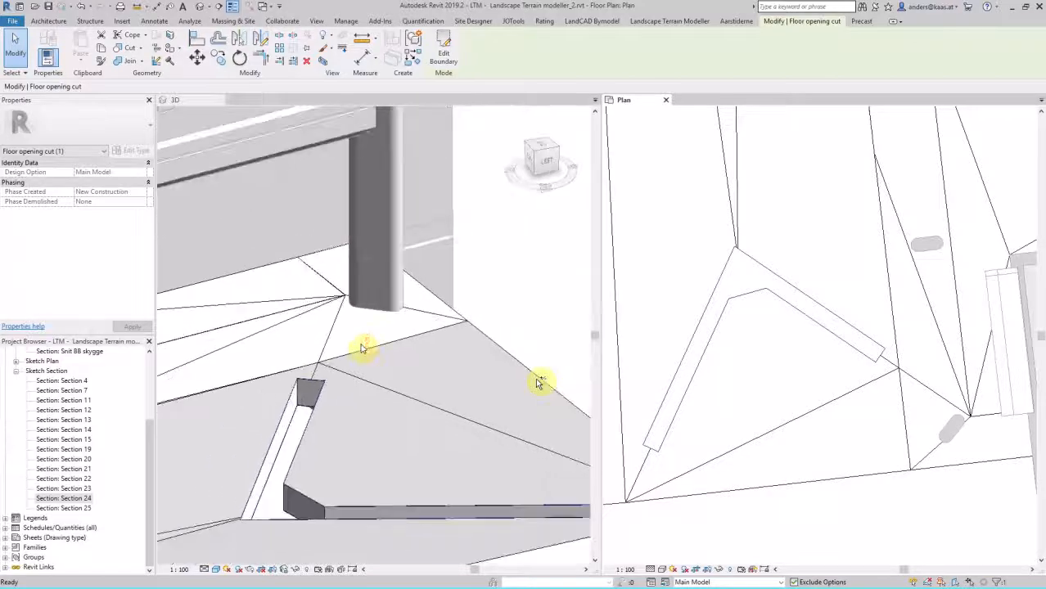
scroll(362, 421, "up", 3)
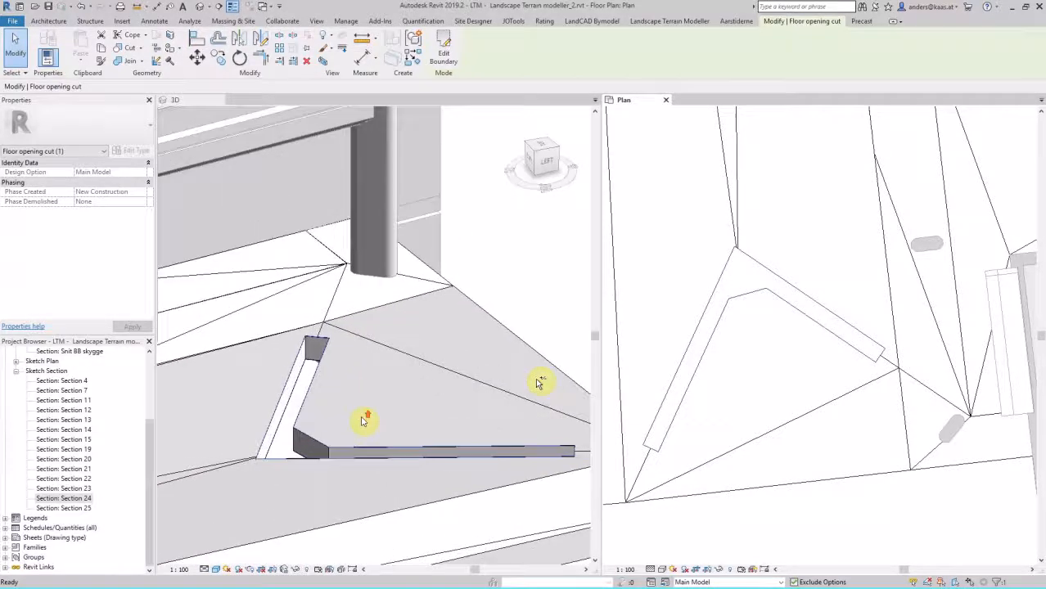
left_click(666, 326)
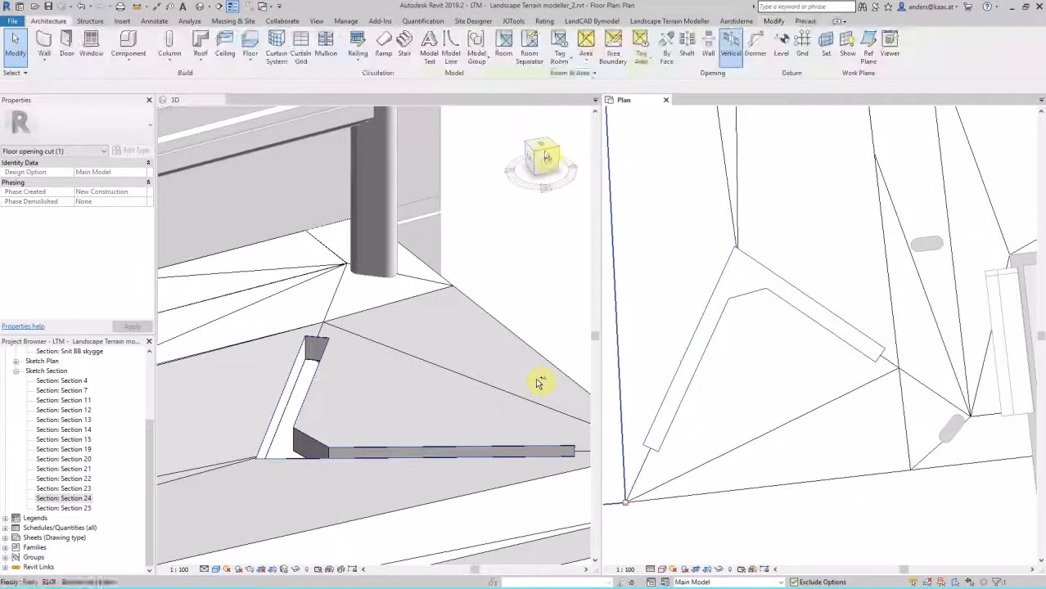
left_click(669, 20)
left_click(438, 54)
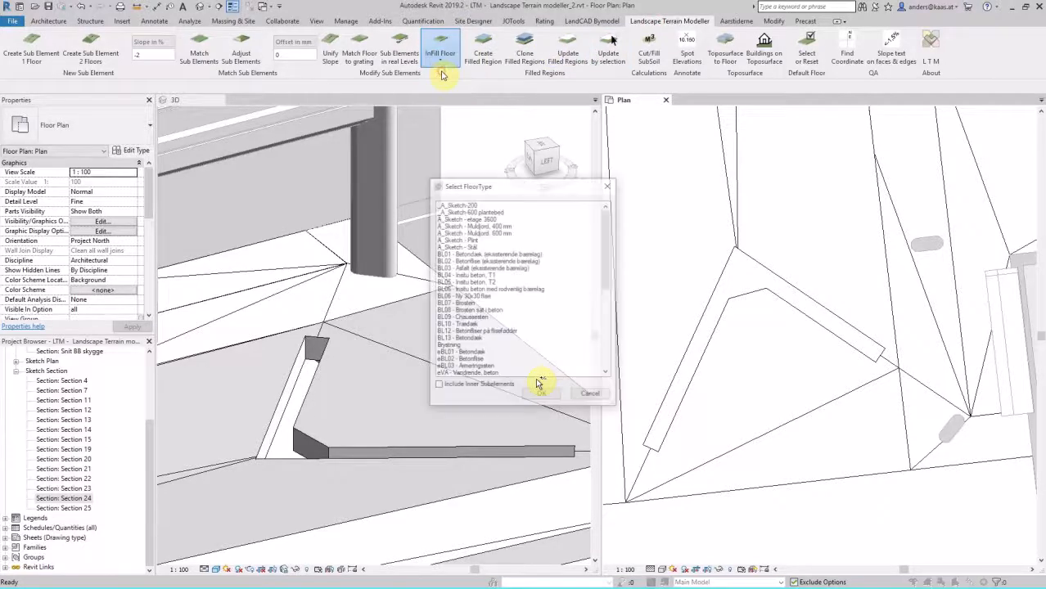
left_click(475, 331)
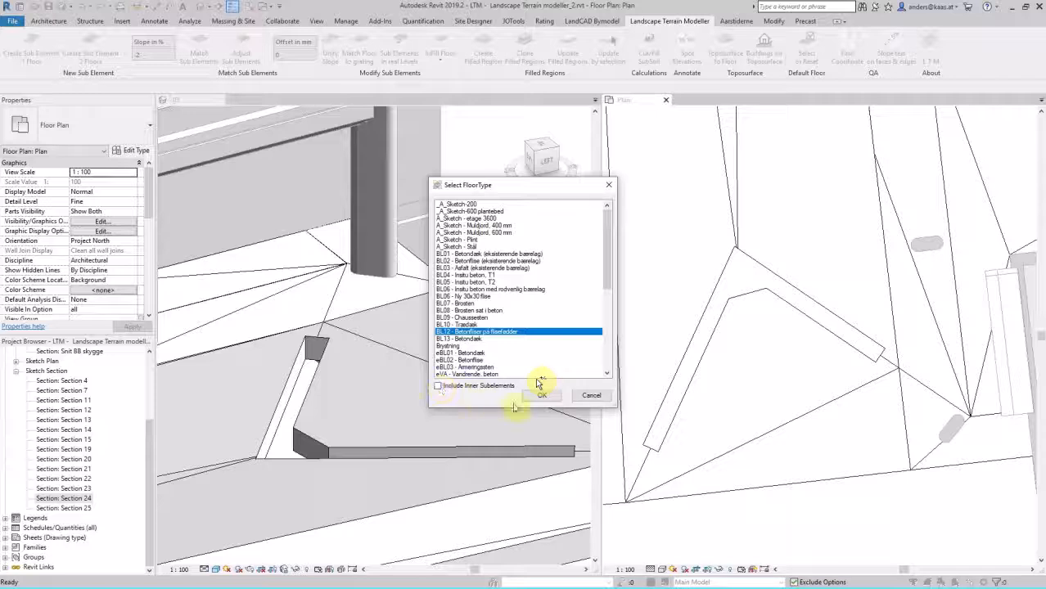
left_click(590, 396)
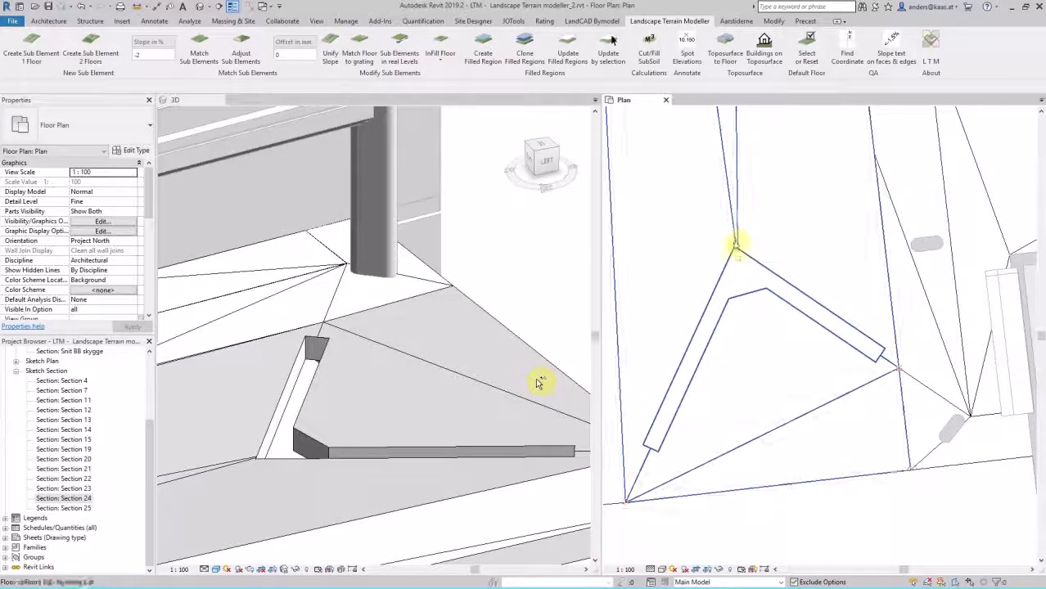
Step: Create an infill floor of type BL08 - Brosten sat i beton in the angled opening, with Include Inner Subelements enabled
left_click(450, 59)
left_click(450, 75)
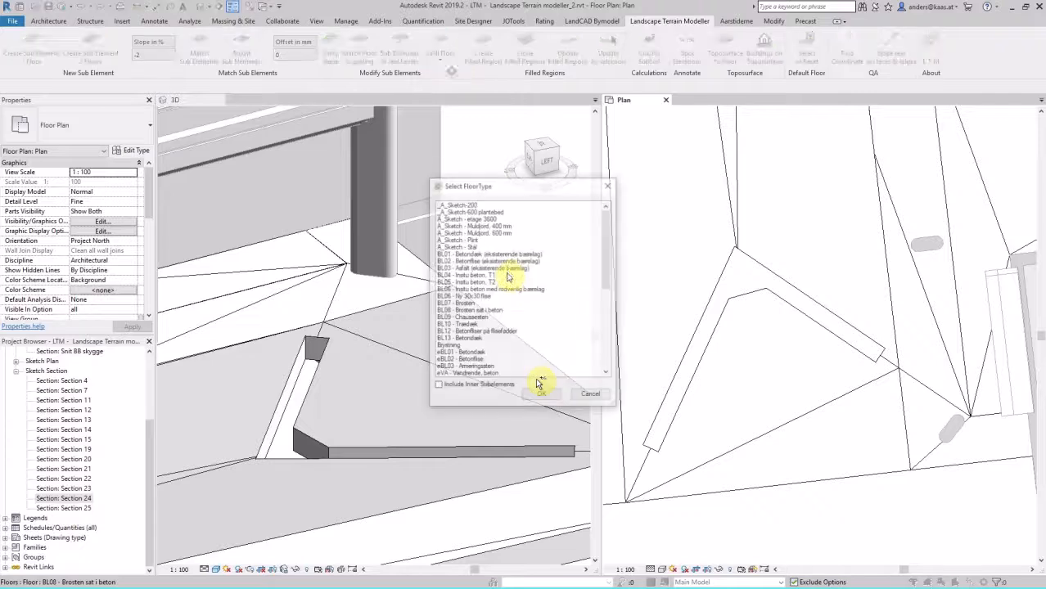
left_click(438, 386)
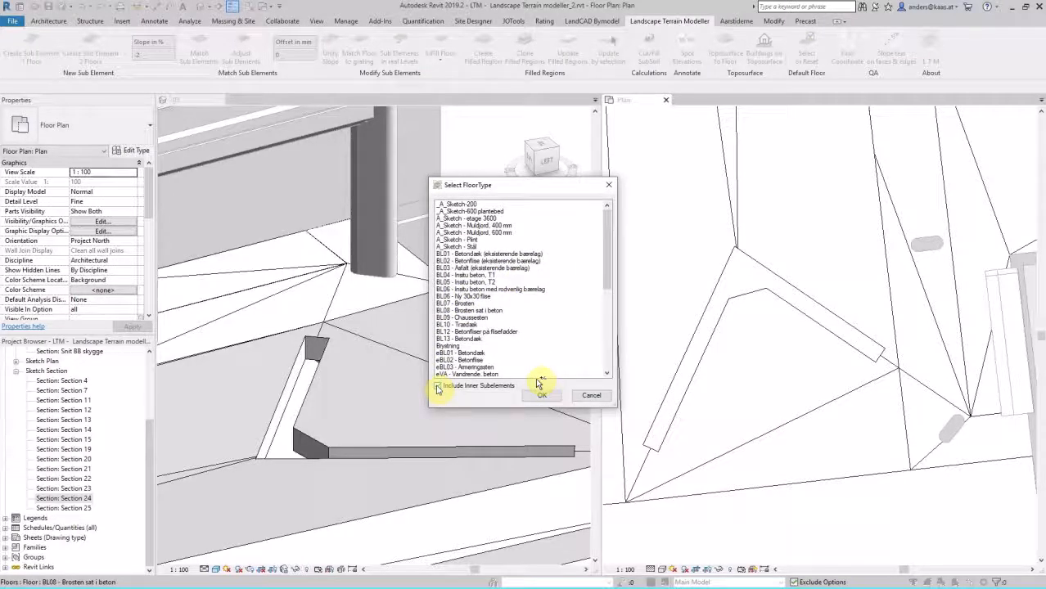
left_click(467, 311)
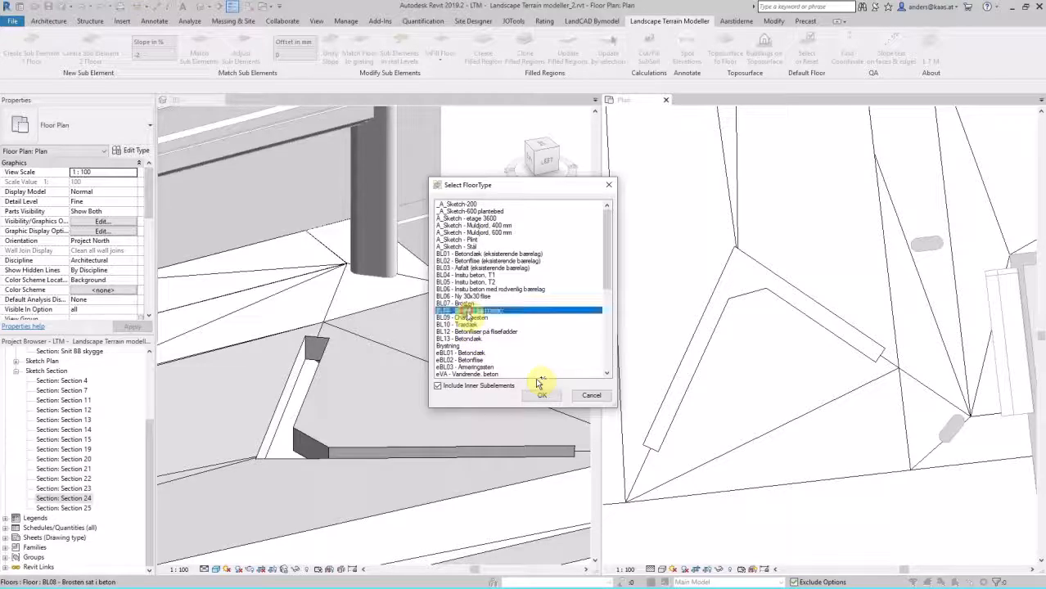
left_click(542, 395)
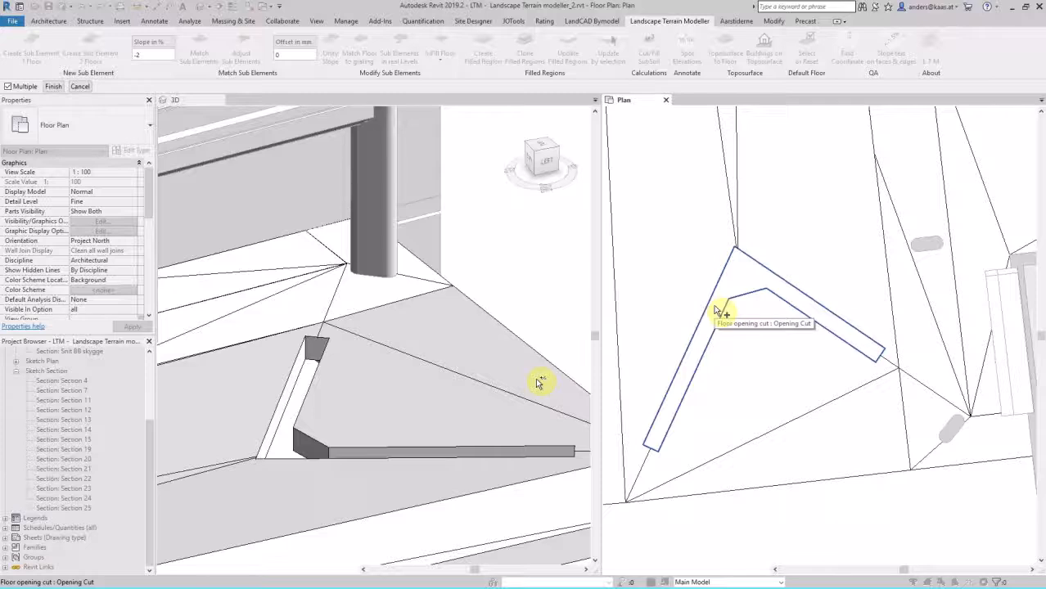
scroll(762, 321, "down", 3)
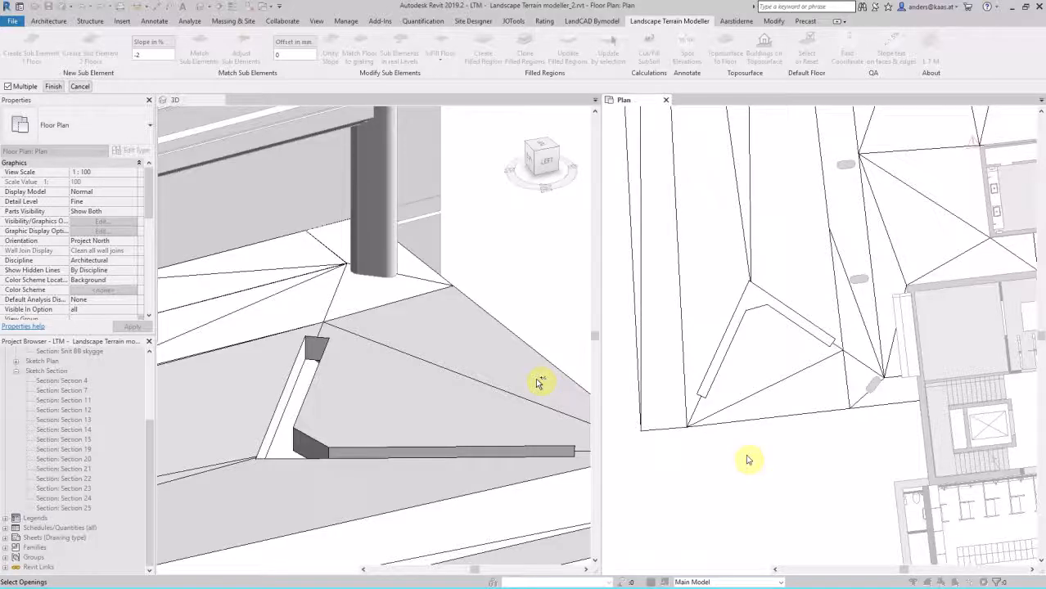
left_click(718, 364)
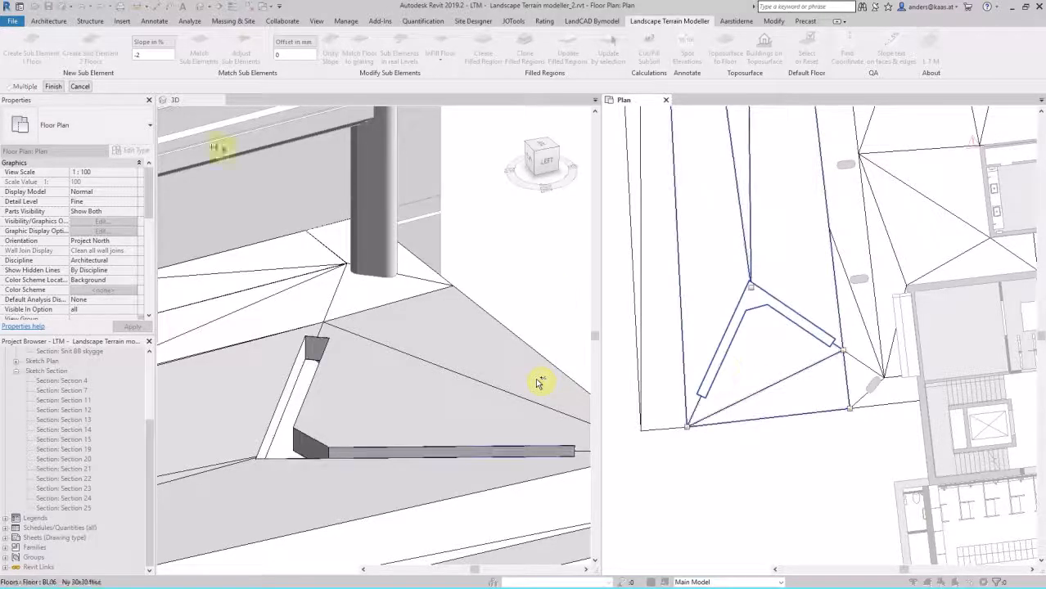
left_click(53, 86)
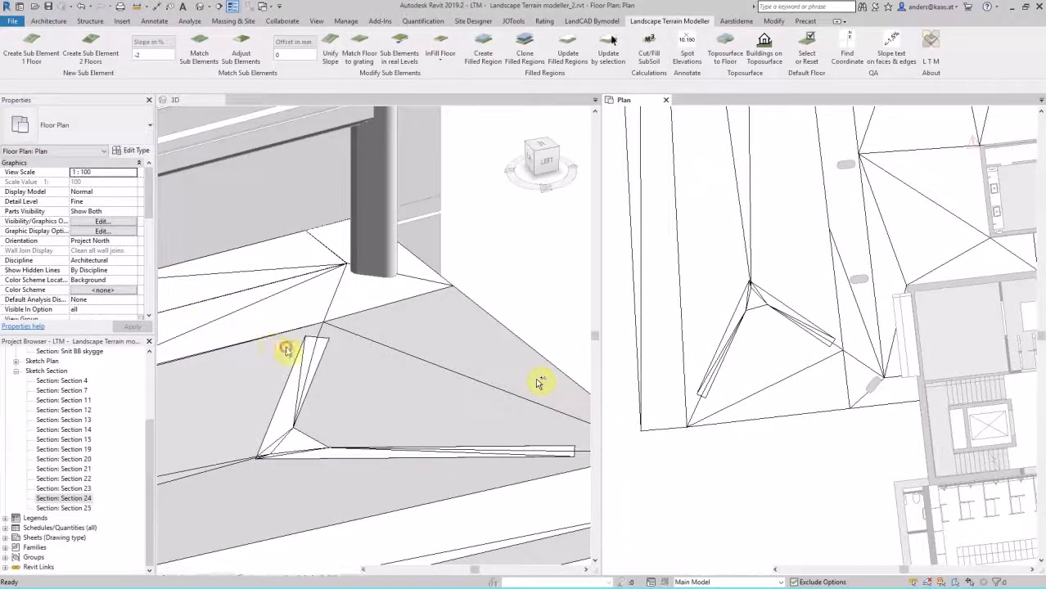
Step: Inspect the end of the infill floor up close in the 3D view and start the Update Infill Floor command
left_click(286, 350)
scroll(331, 339, "up", 5)
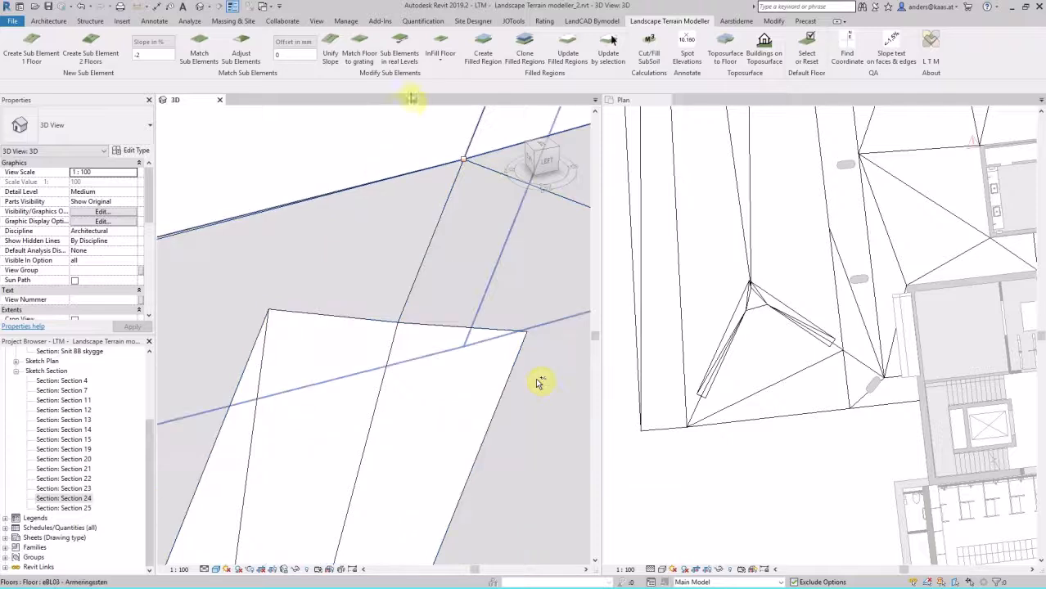
left_click(438, 62)
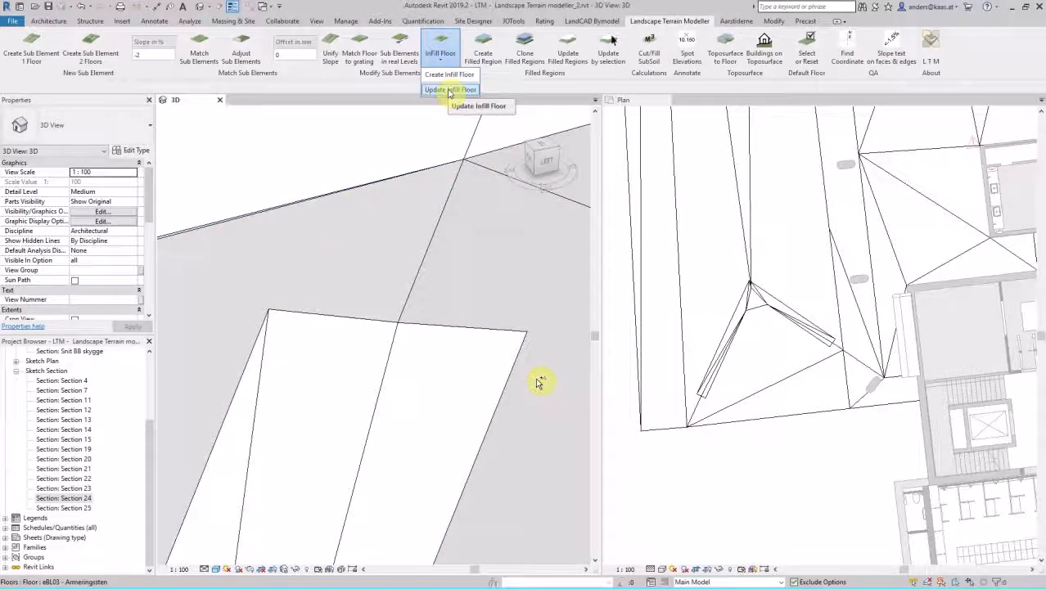
left_click(450, 90)
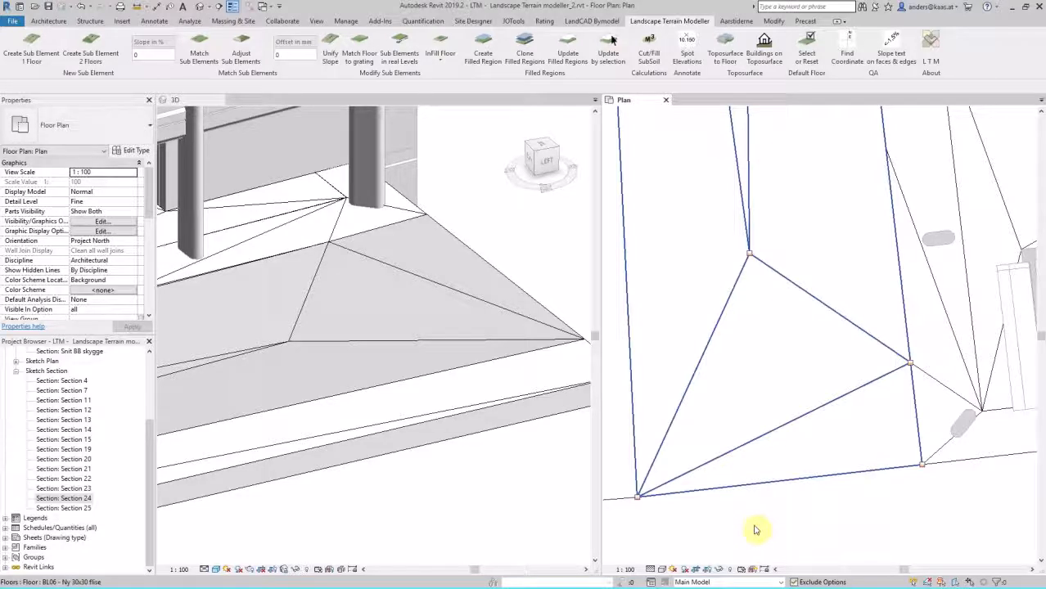
Step: Sketch and finish a new two-armed vertical opening in the BL06 - Ny 30x30 flise floor along its converging slope lines
left_click(673, 427)
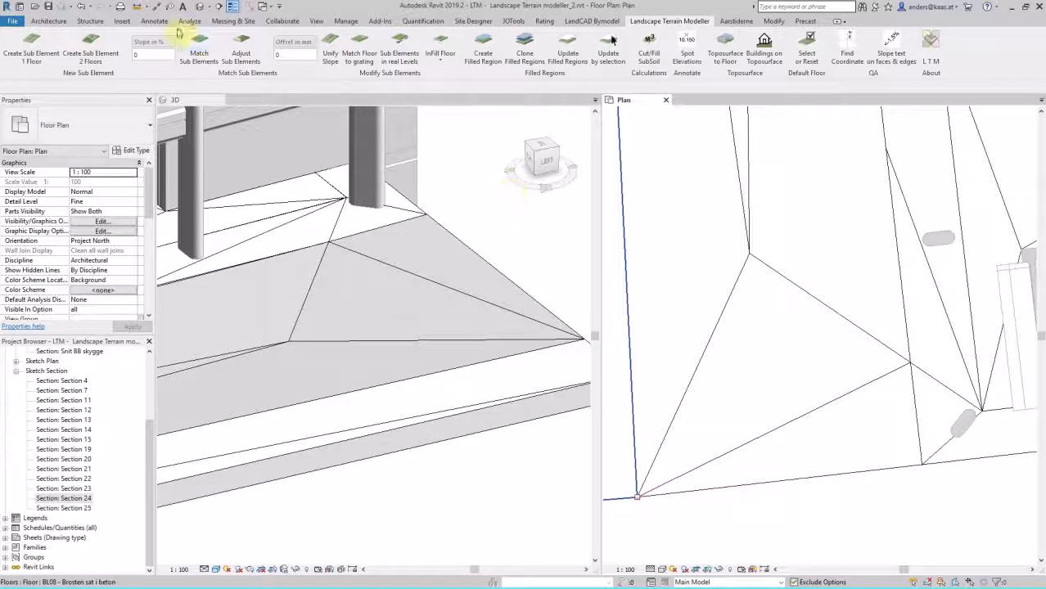
left_click(64, 22)
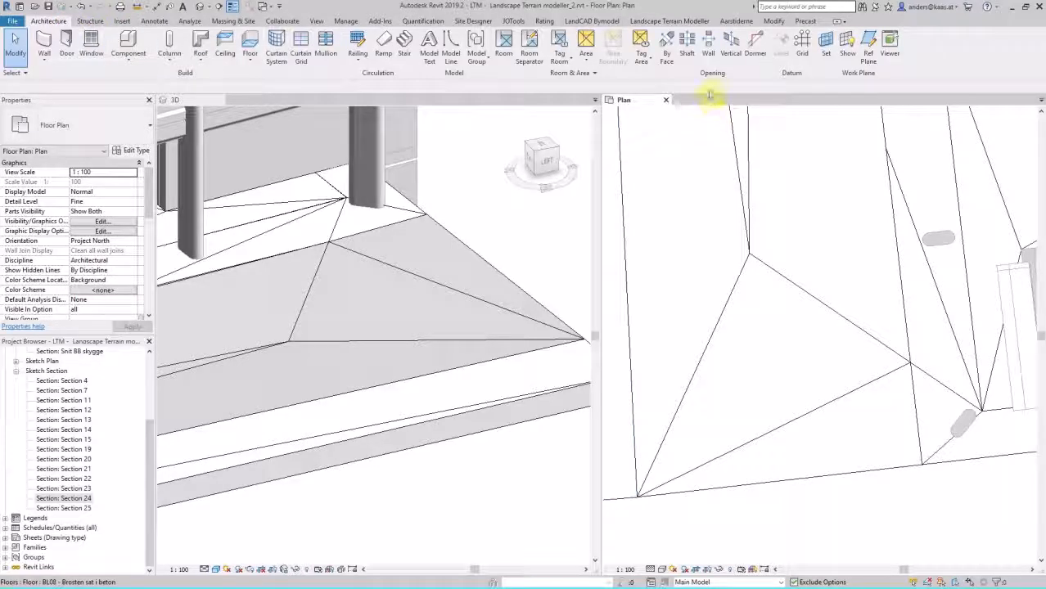
left_click(728, 50)
left_click(743, 229)
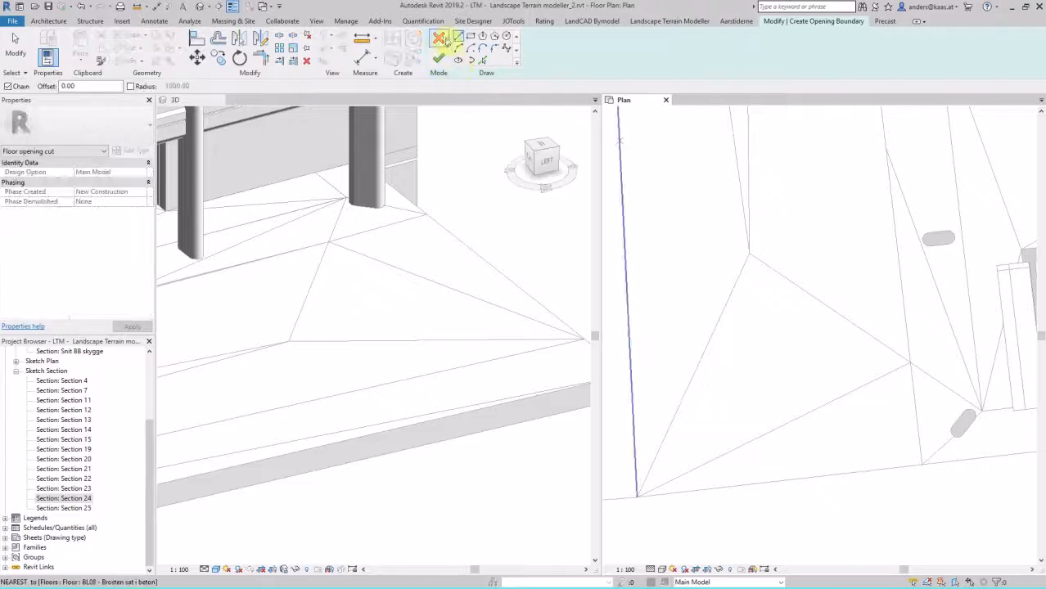
left_click(766, 251)
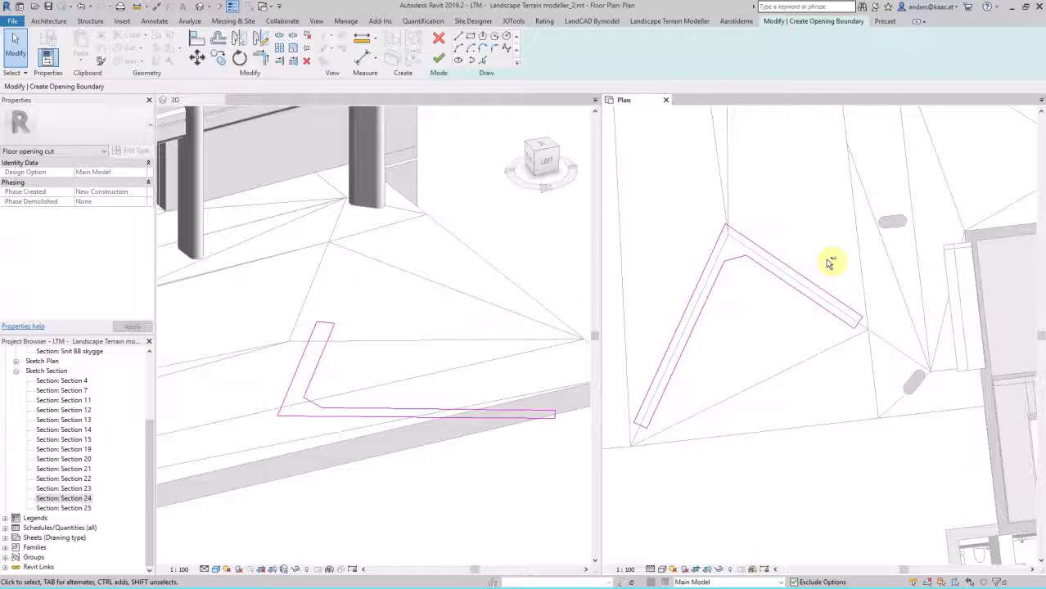
left_click(440, 59)
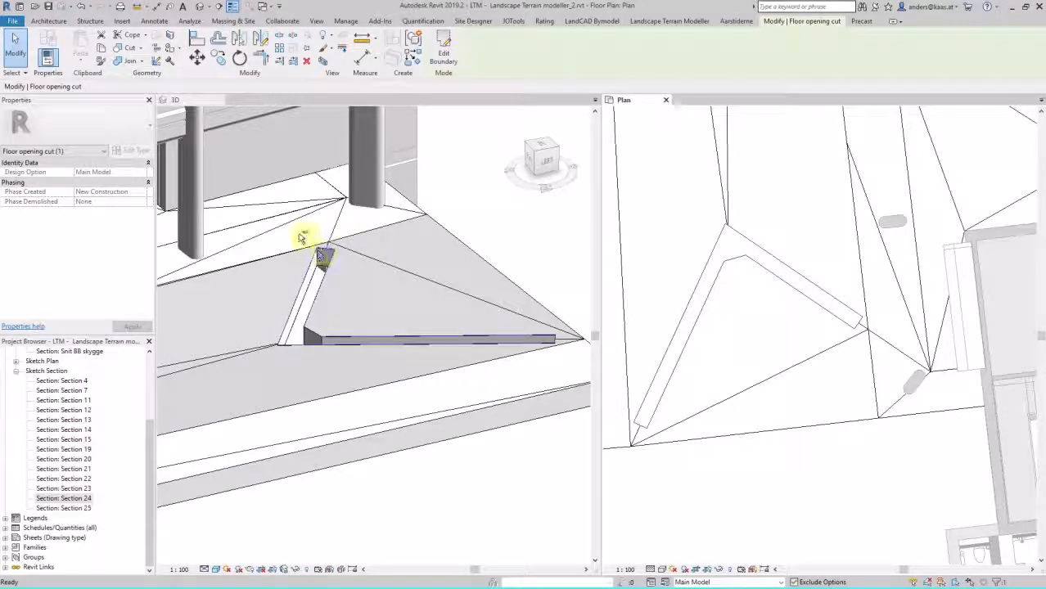
Step: Create an infill floor of type BL08 - Brosten sat i beton in the two-armed opening, with Include Inner Subelements enabled
scroll(323, 249, "up", 5)
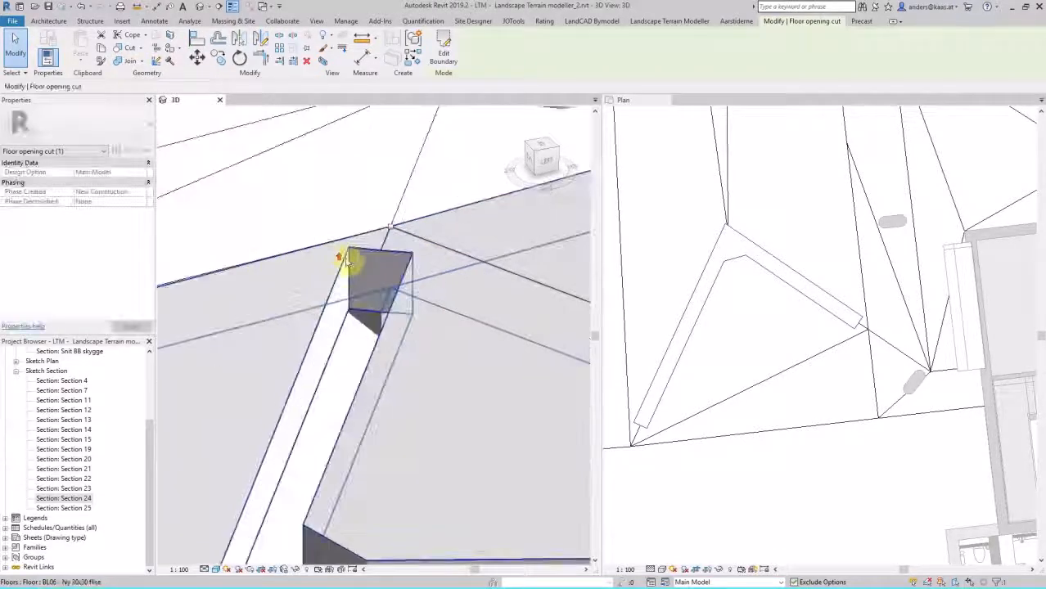
scroll(349, 261, "up", 3)
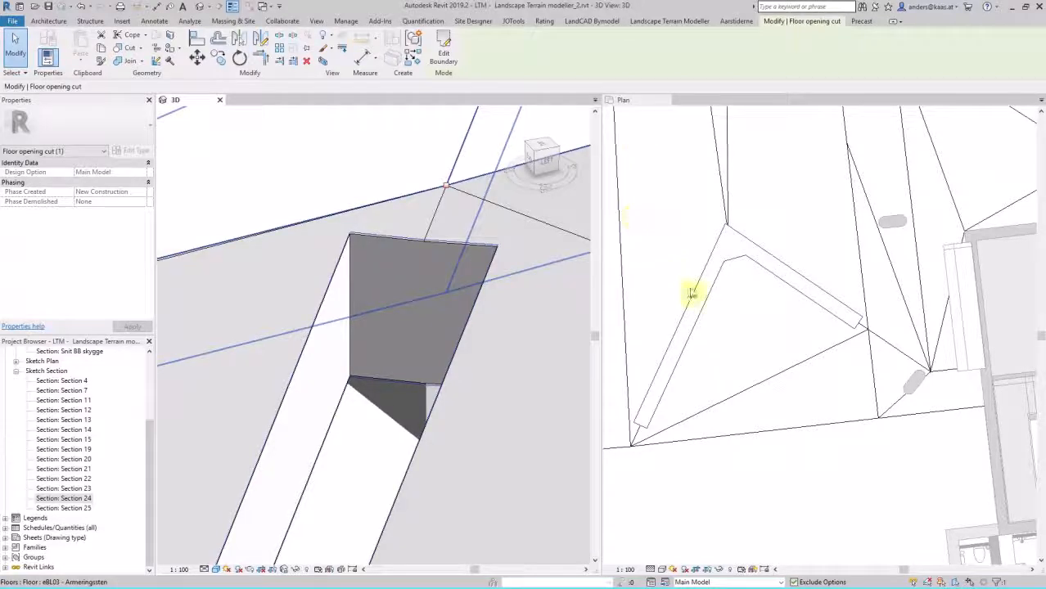
left_click(706, 201)
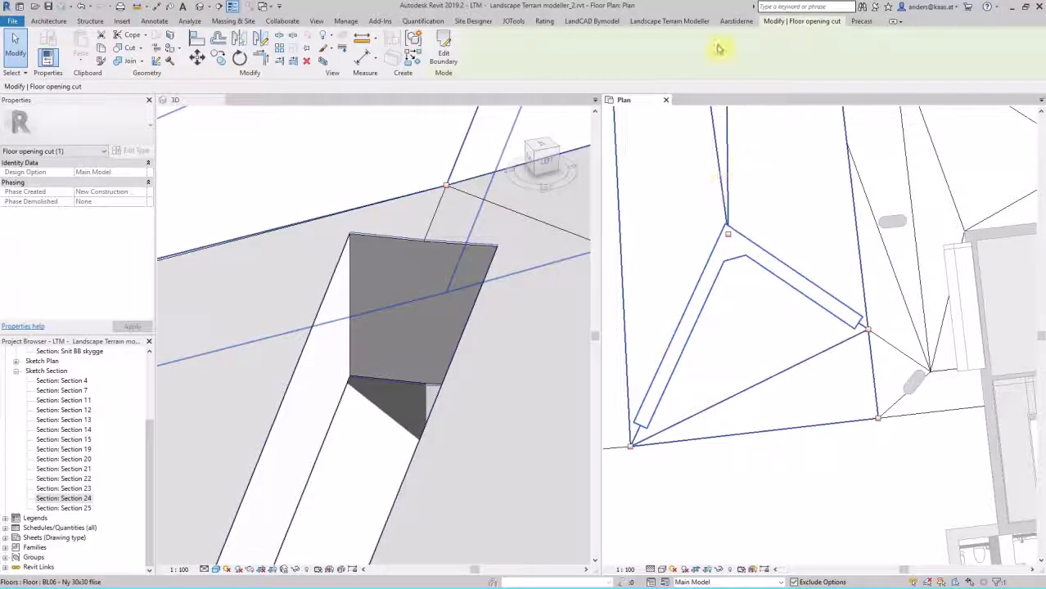
left_click(690, 21)
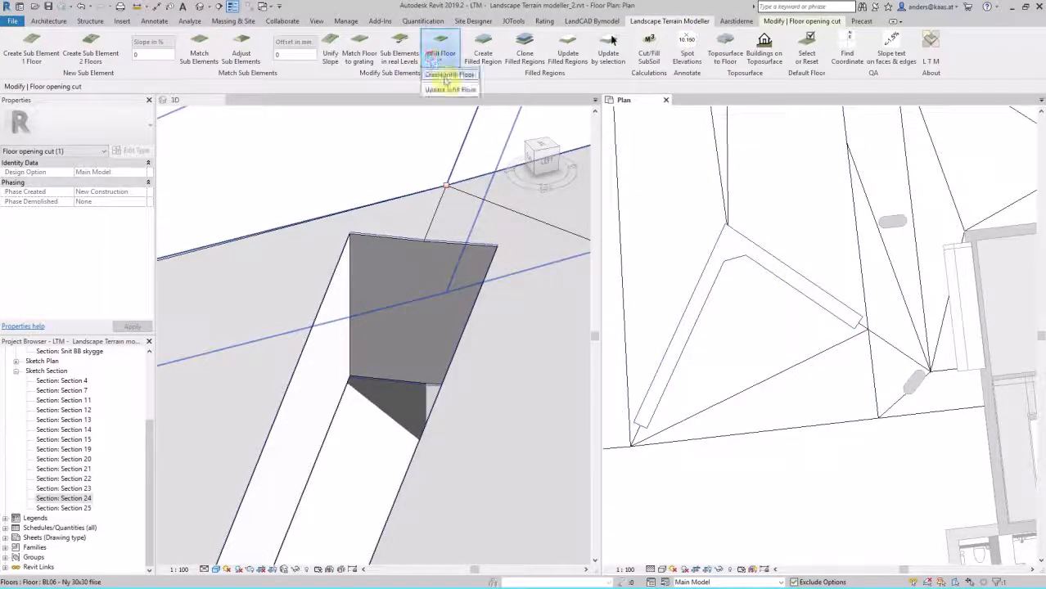
left_click(446, 77)
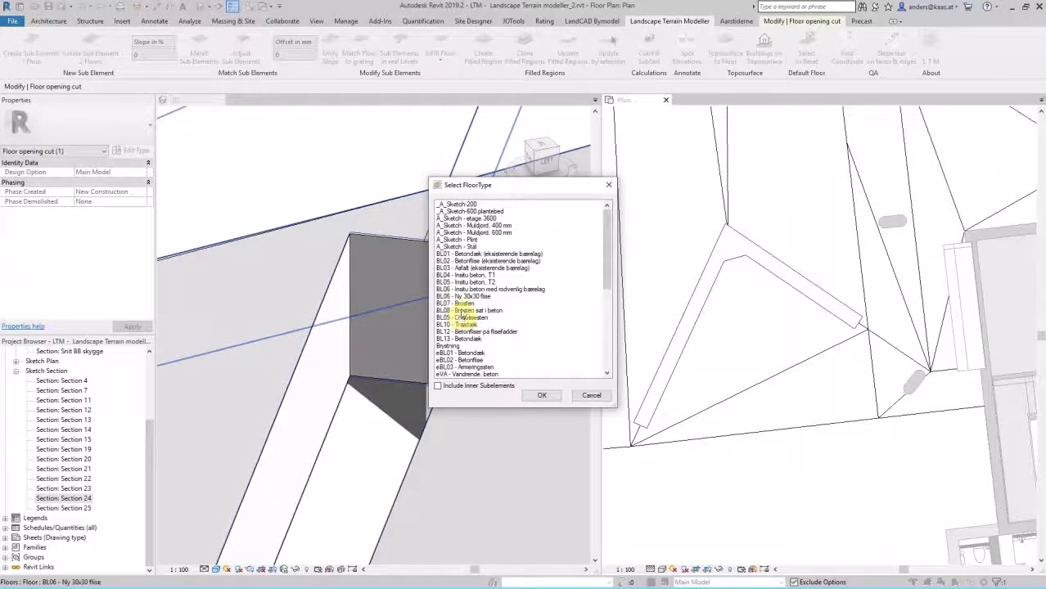
left_click(462, 311)
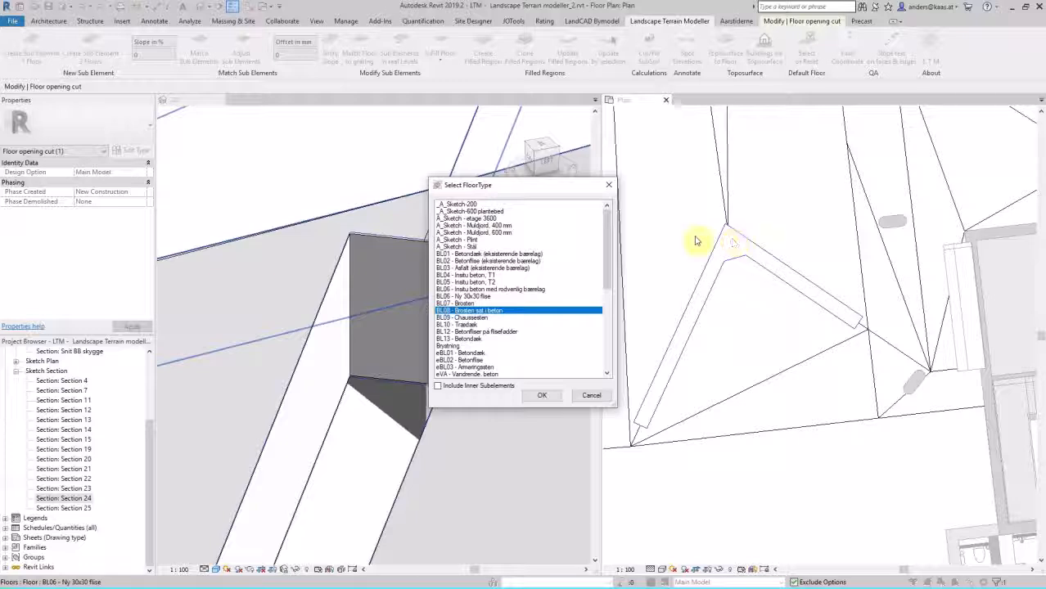
left_click(542, 396)
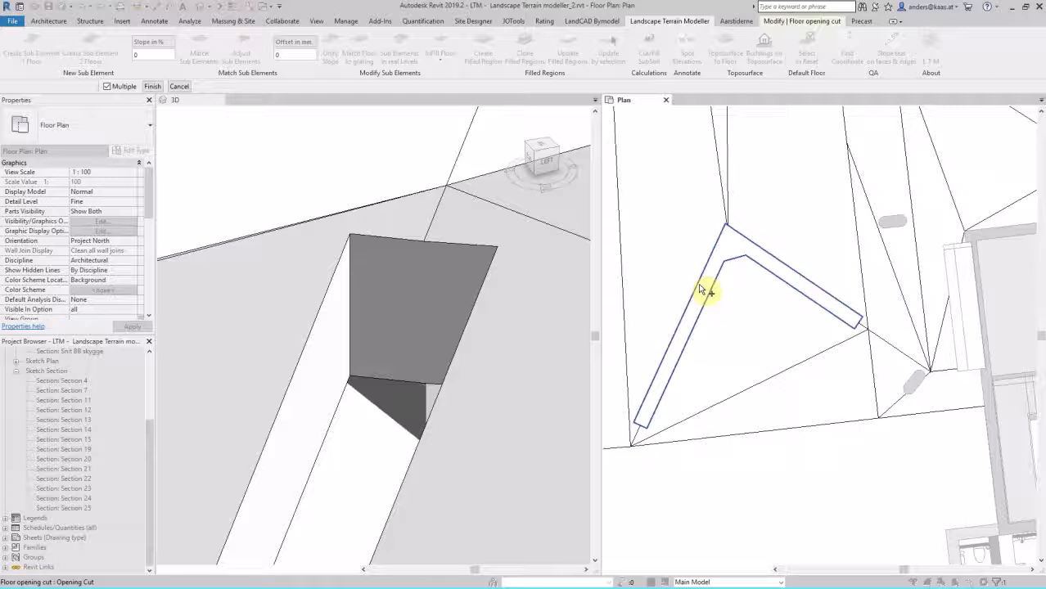
left_click(699, 283)
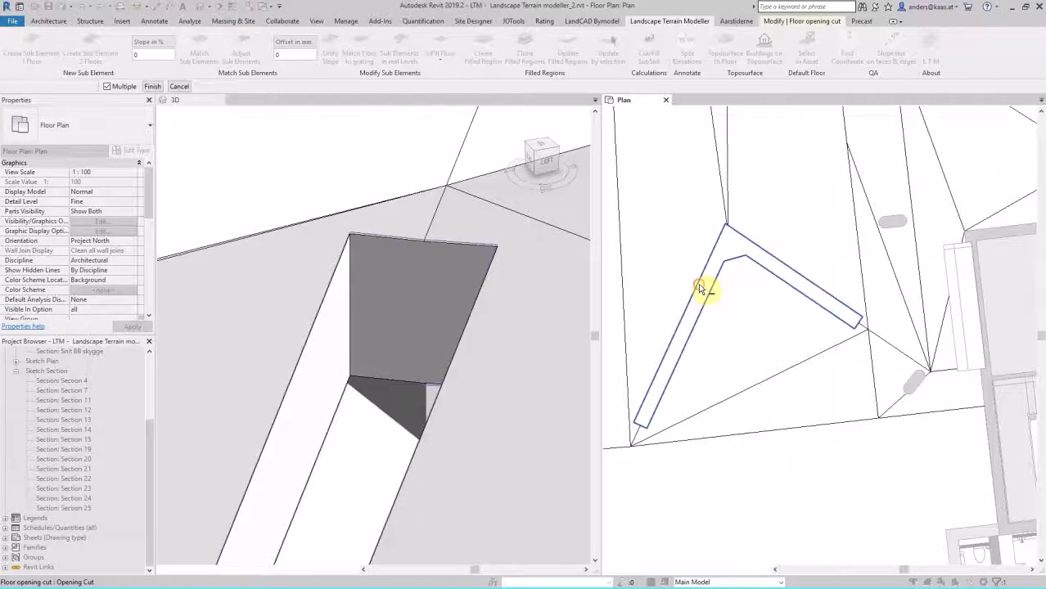
left_click(158, 87)
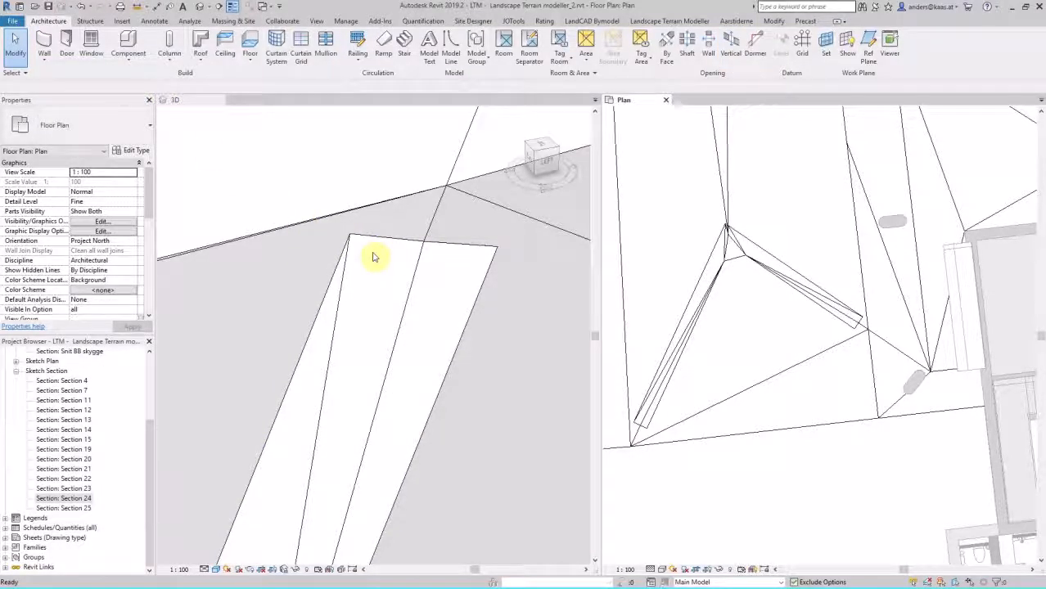
left_click(728, 235)
scroll(730, 240, "up", 3)
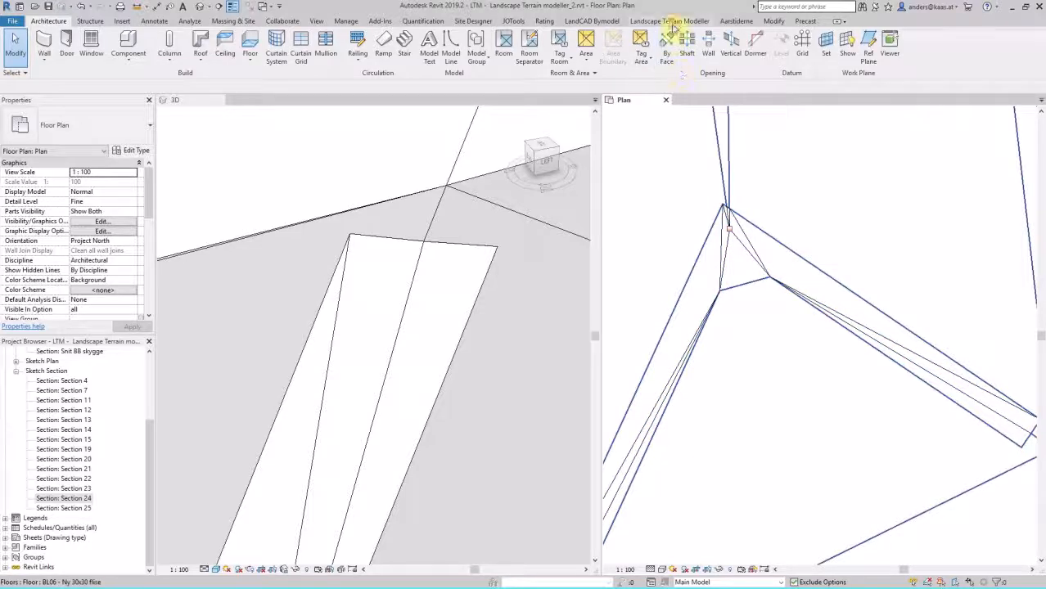
left_click(672, 21)
left_click(444, 61)
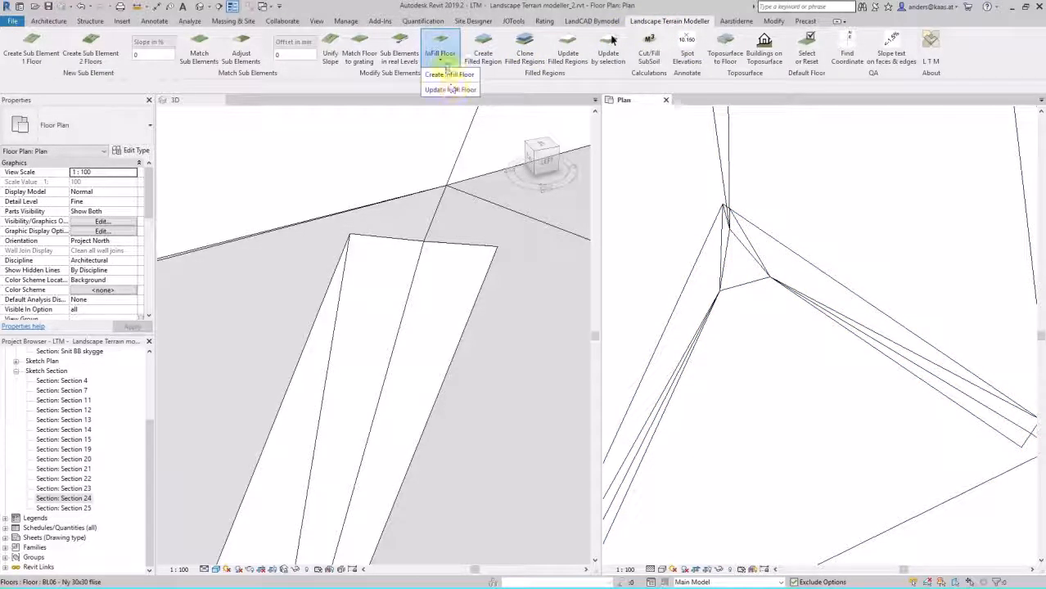
left_click(720, 250)
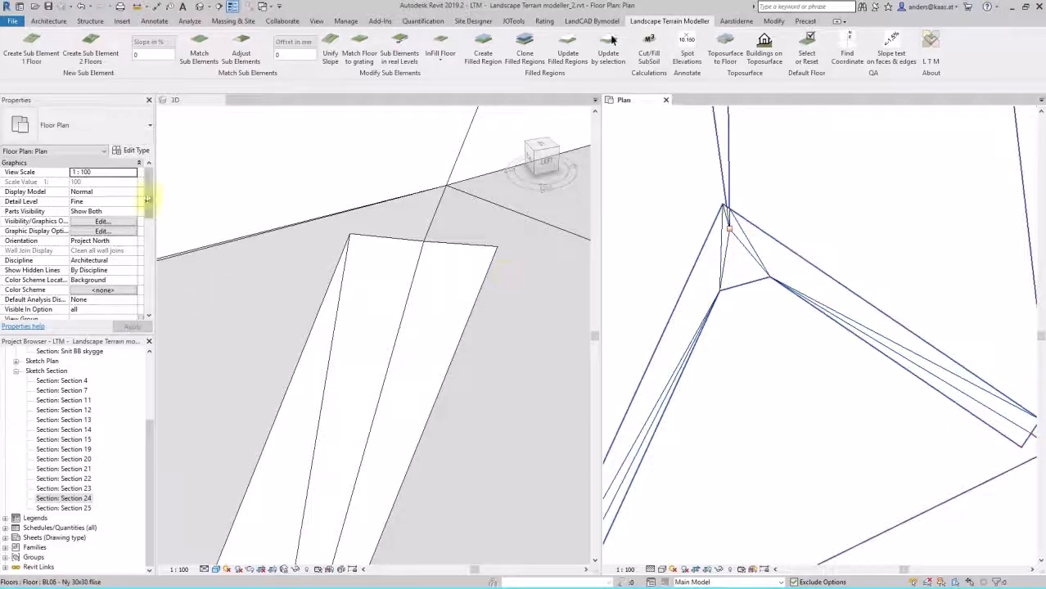
Step: Turn off Include_Inner_Subelements for the BL08 - Brosten sat i beton infill floor in the two-armed opening and apply it
left_click_drag(147, 188, 150, 256)
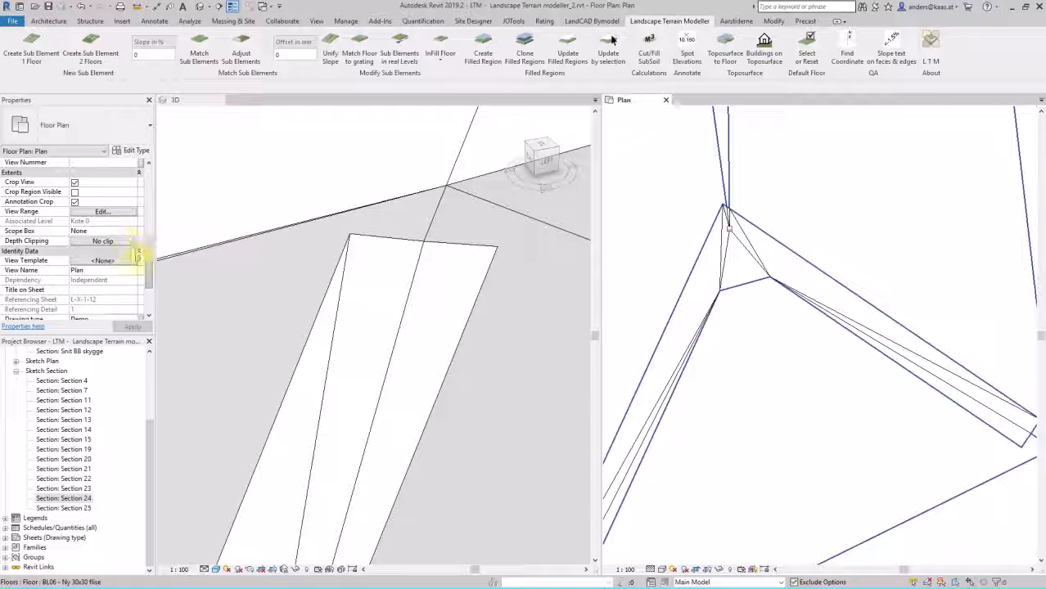
left_click(727, 252)
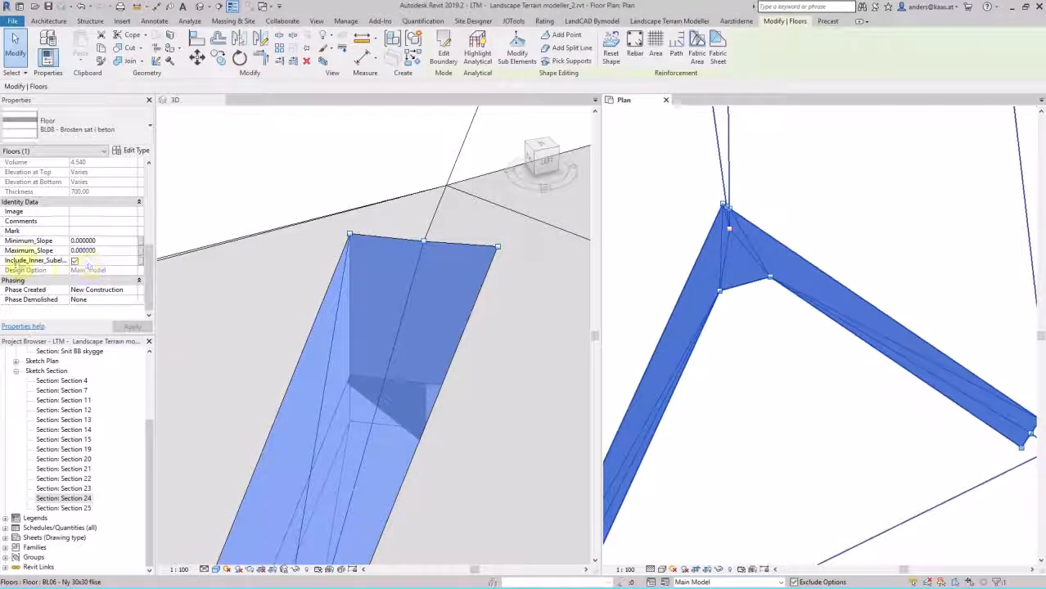
left_click(75, 261)
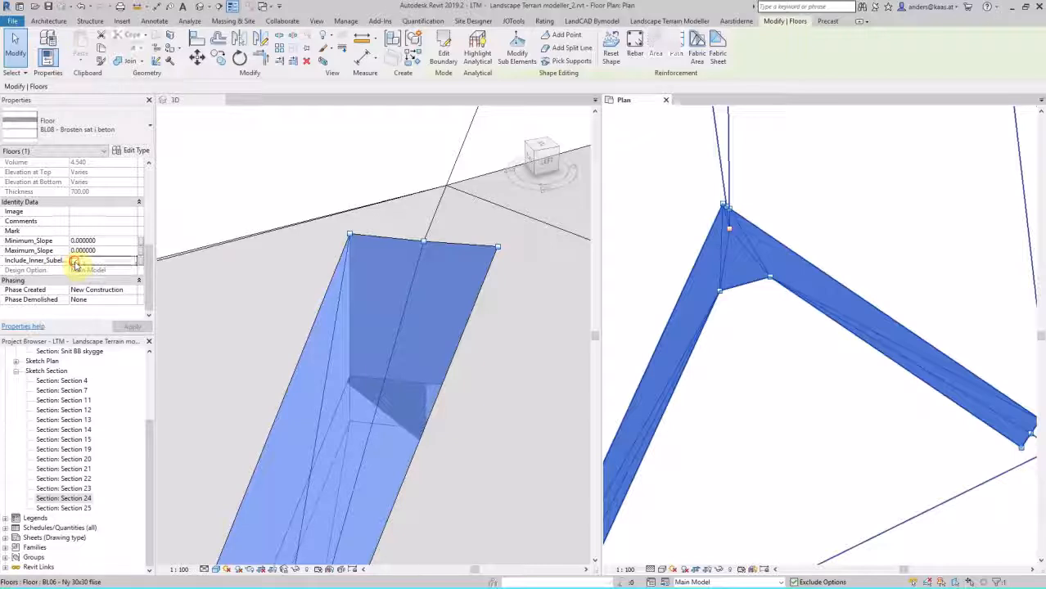
left_click(131, 326)
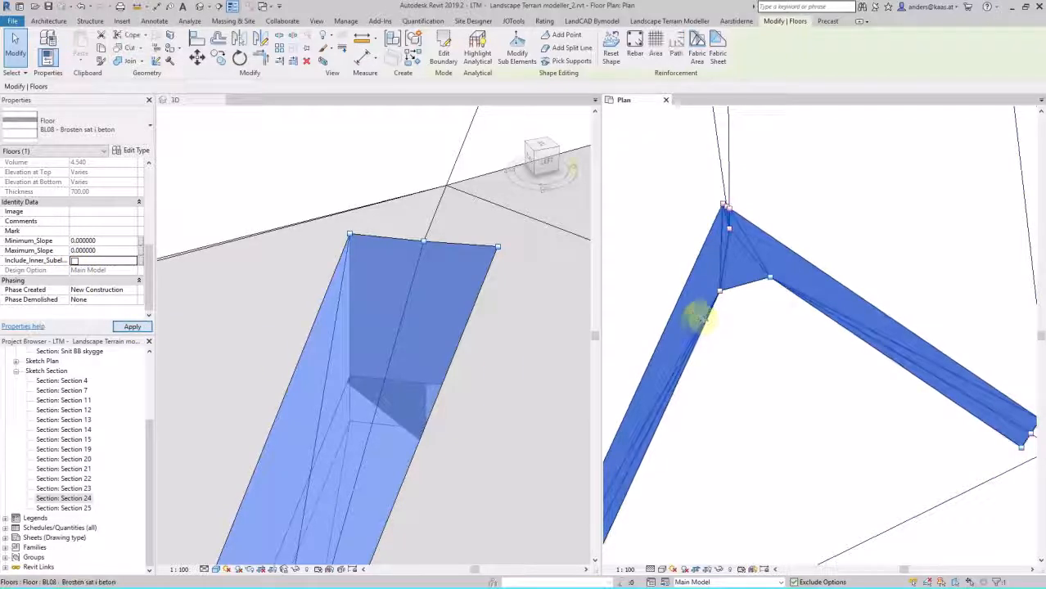
Step: Update the infill floor against the two-armed opening cut with Update Infill Floor
left_click(648, 23)
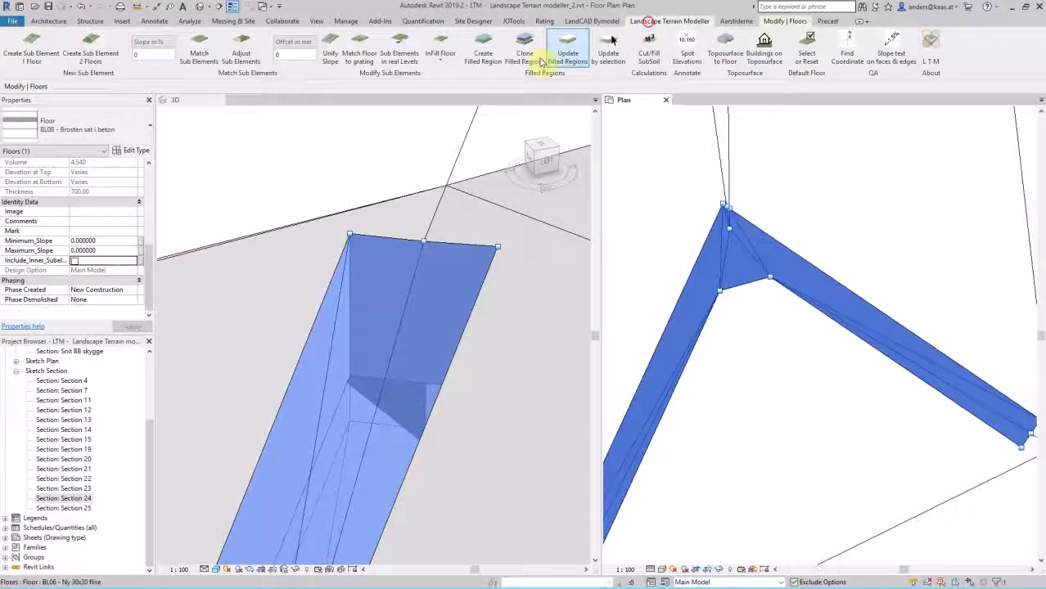
left_click(440, 51)
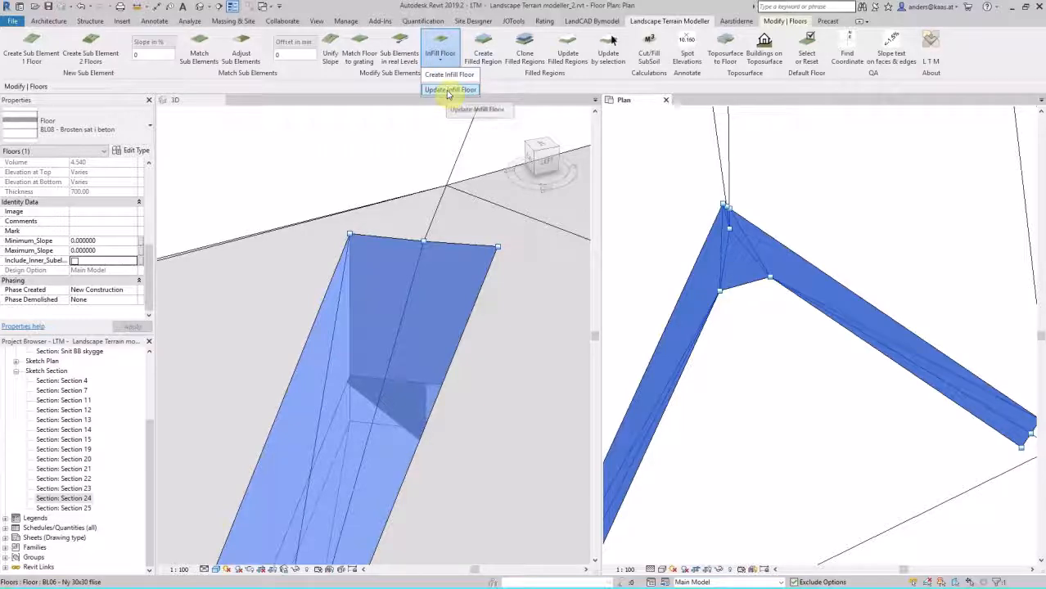
left_click(447, 90)
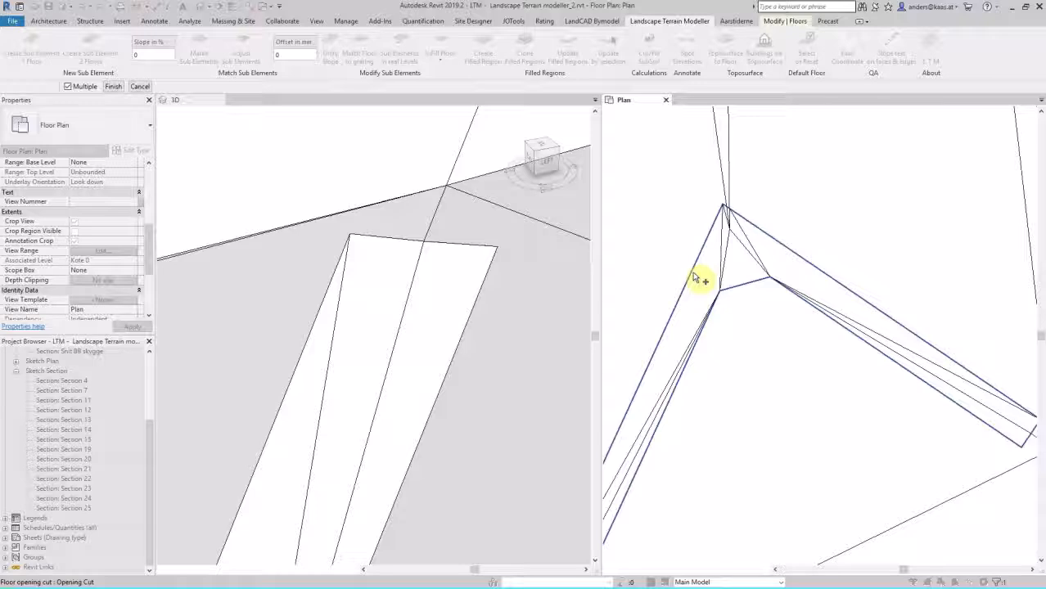
left_click(694, 278)
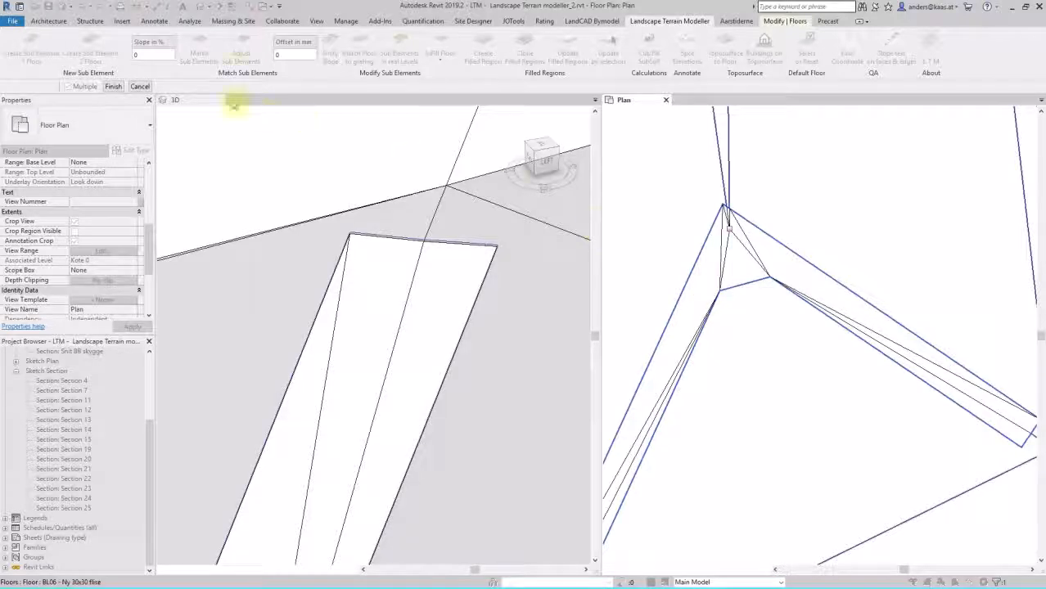
left_click(114, 87)
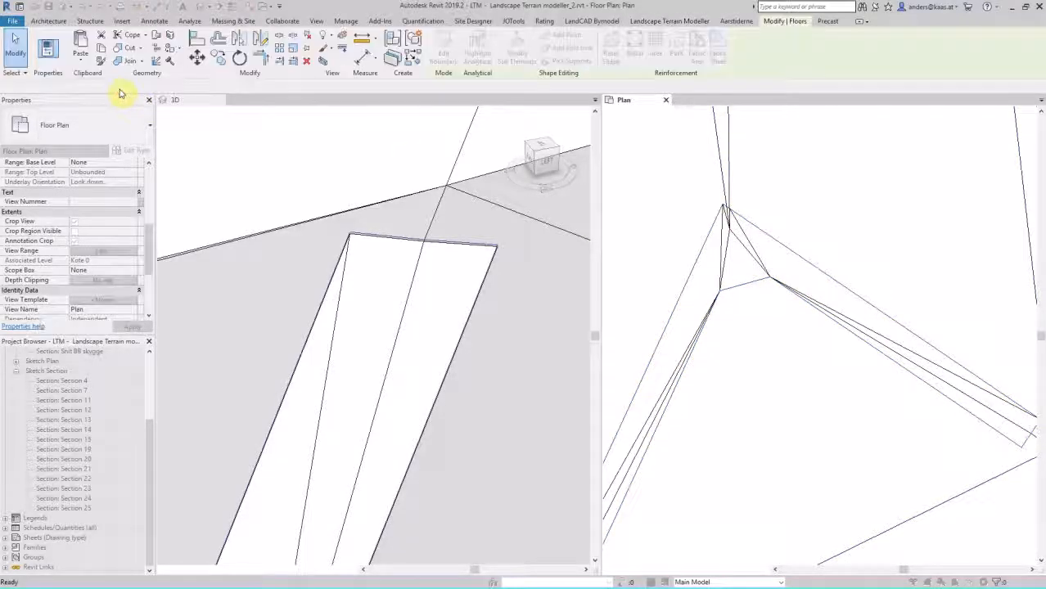